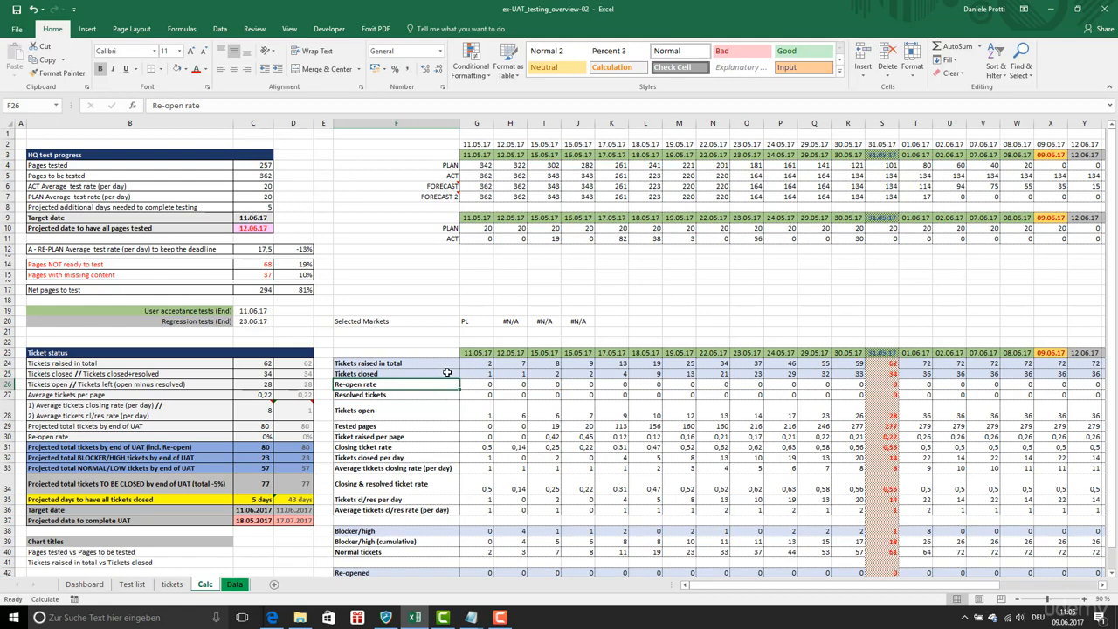
Switch to the range_names file in Notepad and copy the OFFSET formula for Re-open_rate.
{"action": "mouse_move", "coordinate": [476, 620]}
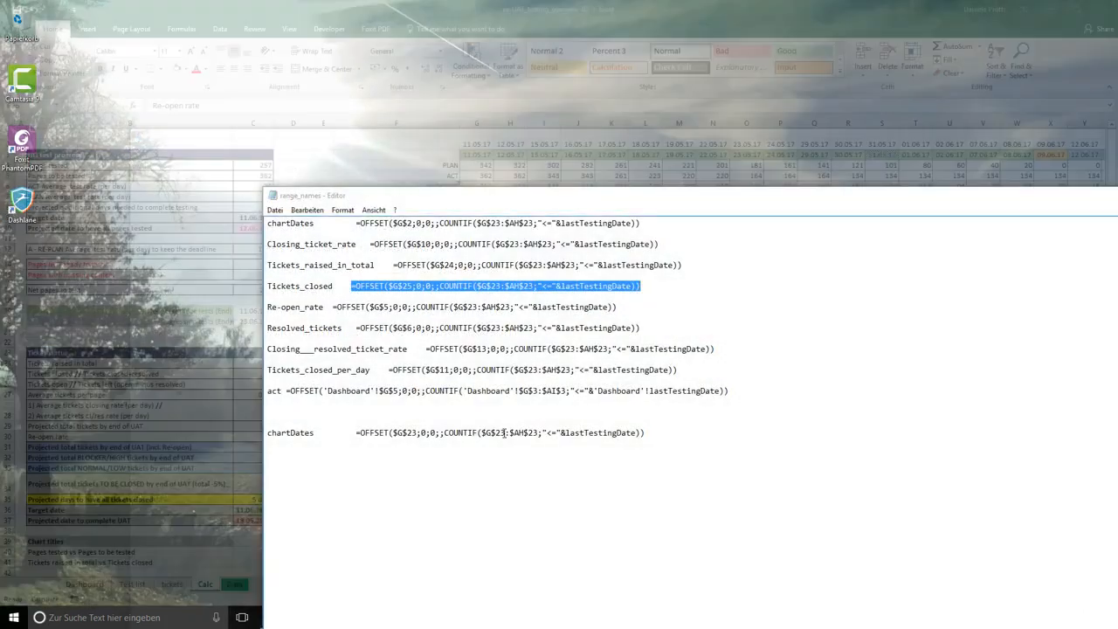
{"action": "left_click", "coordinate": [594, 568]}
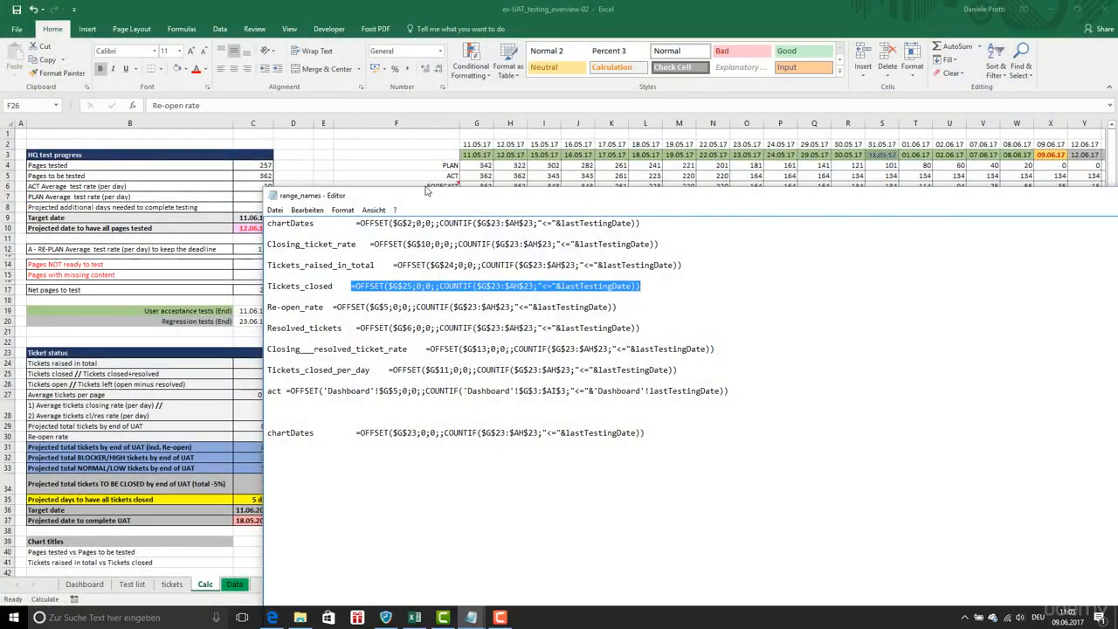
{"action": "left_click_drag", "start_coordinate": [449, 201], "coordinate": [566, 319]}
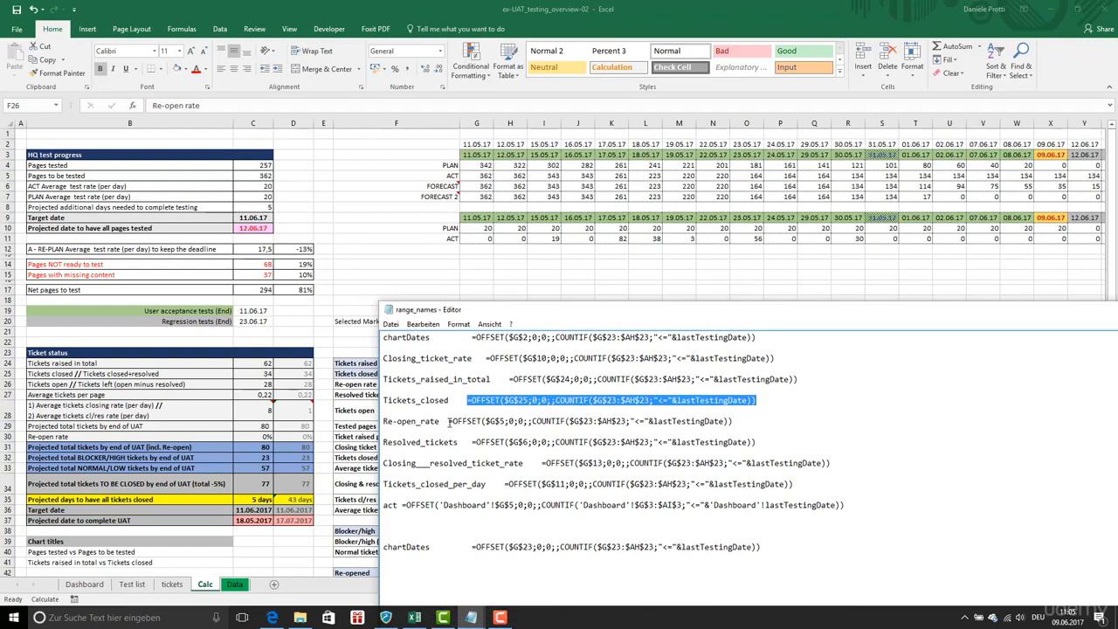
{"action": "left_click_drag", "start_coordinate": [486, 319], "coordinate": [656, 318]}
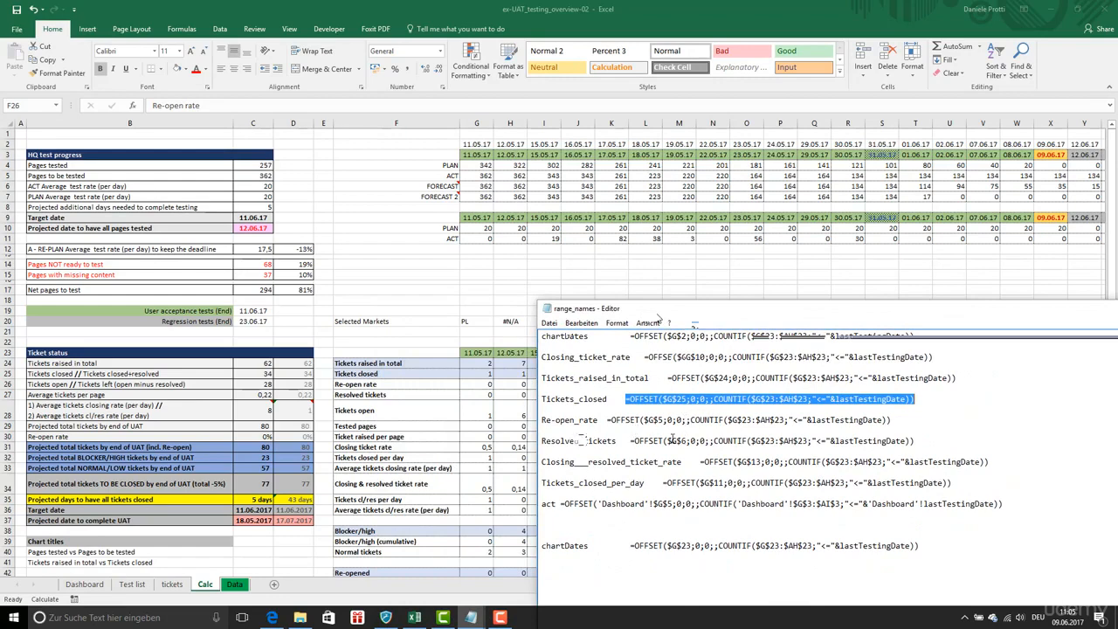
{"action": "left_click_drag", "start_coordinate": [672, 442], "coordinate": [964, 450]}
{"action": "left_click", "coordinate": [856, 442]}
{"action": "left_click_drag", "start_coordinate": [708, 438], "coordinate": [965, 448]}
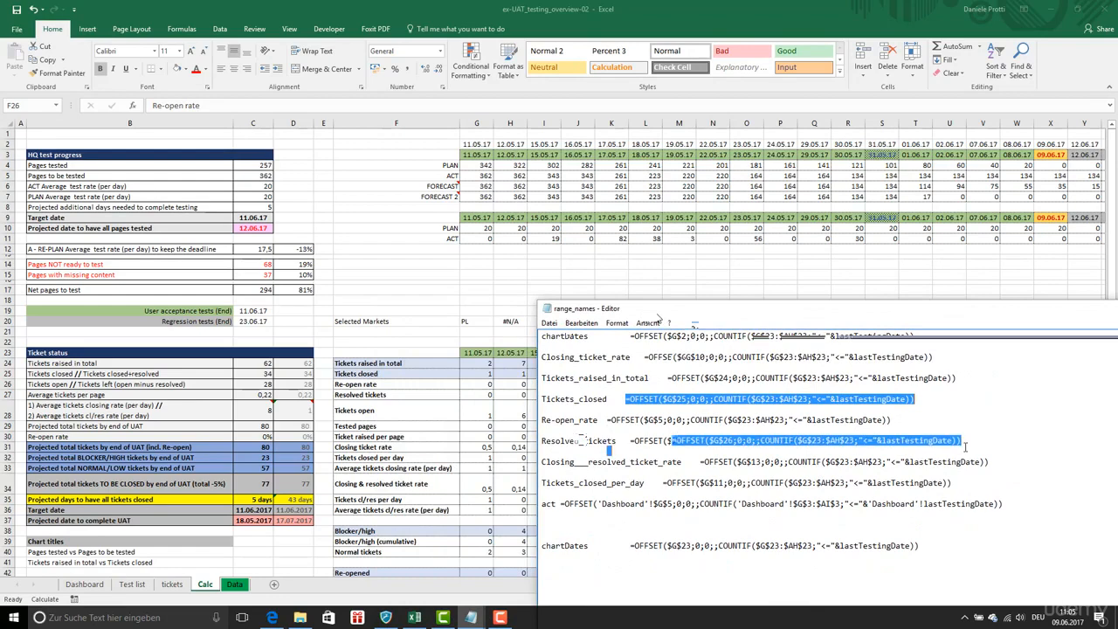
{"action": "right_click", "coordinate": [935, 441]}
{"action": "left_click", "coordinate": [969, 472]}
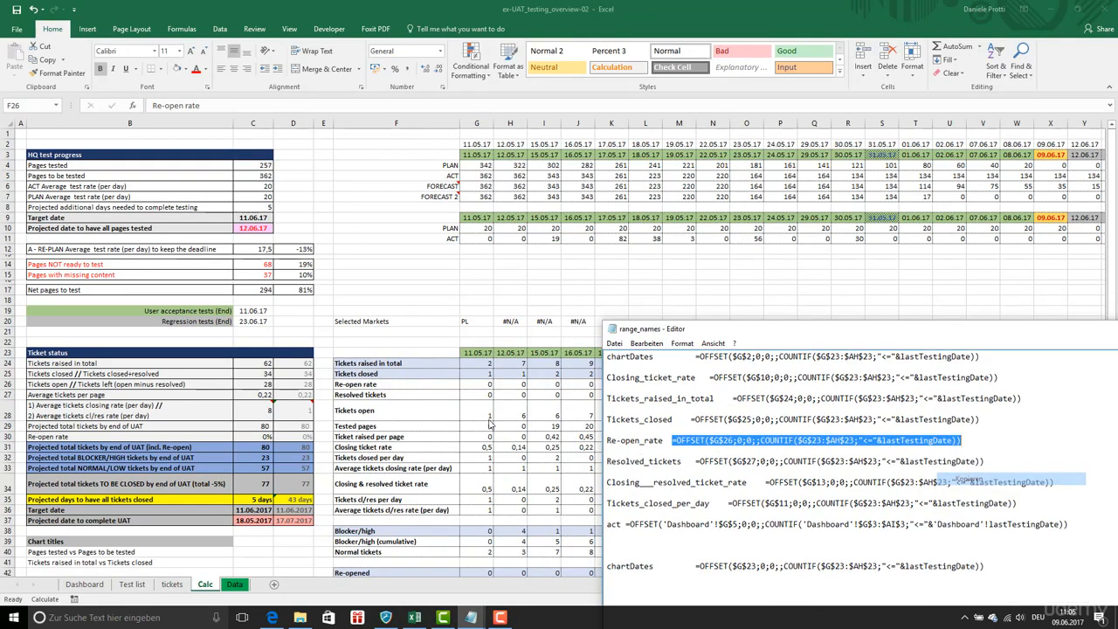
In Excel, define the name Re_open_rate referring to =OFFSET($G$26;0;0;;COUNTIF($G$23:$AH$23;"<="&lastTestingDate)).
{"action": "left_click", "coordinate": [422, 402]}
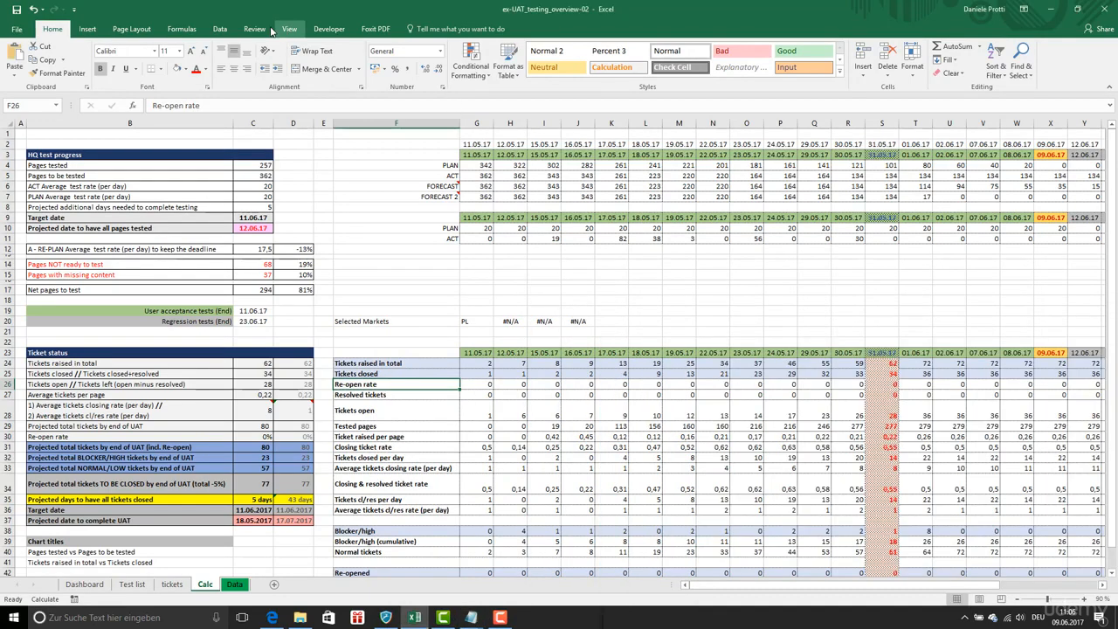
{"action": "left_click", "coordinate": [197, 33]}
{"action": "left_click", "coordinate": [374, 48]}
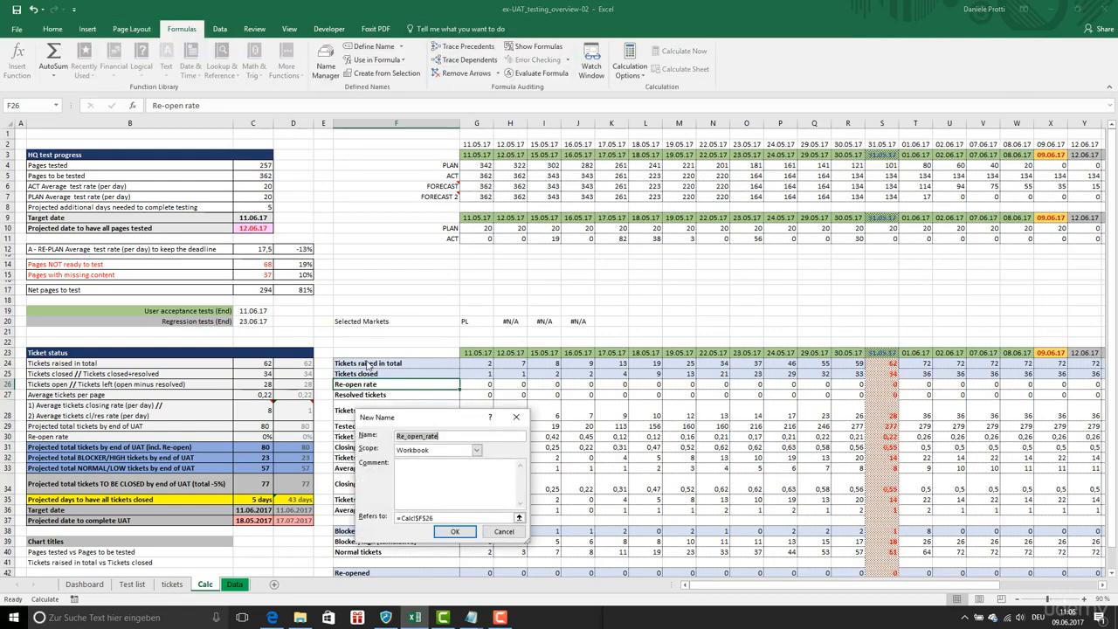
{"action": "left_click", "coordinate": [398, 516]}
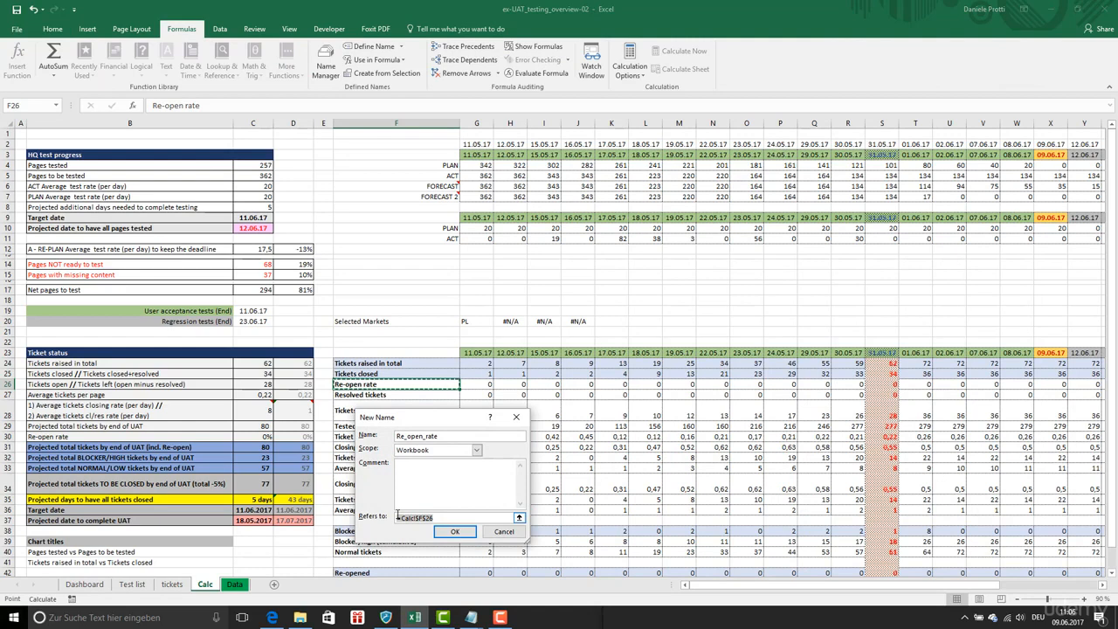
{"action": "key", "text": "ctrl+v"}
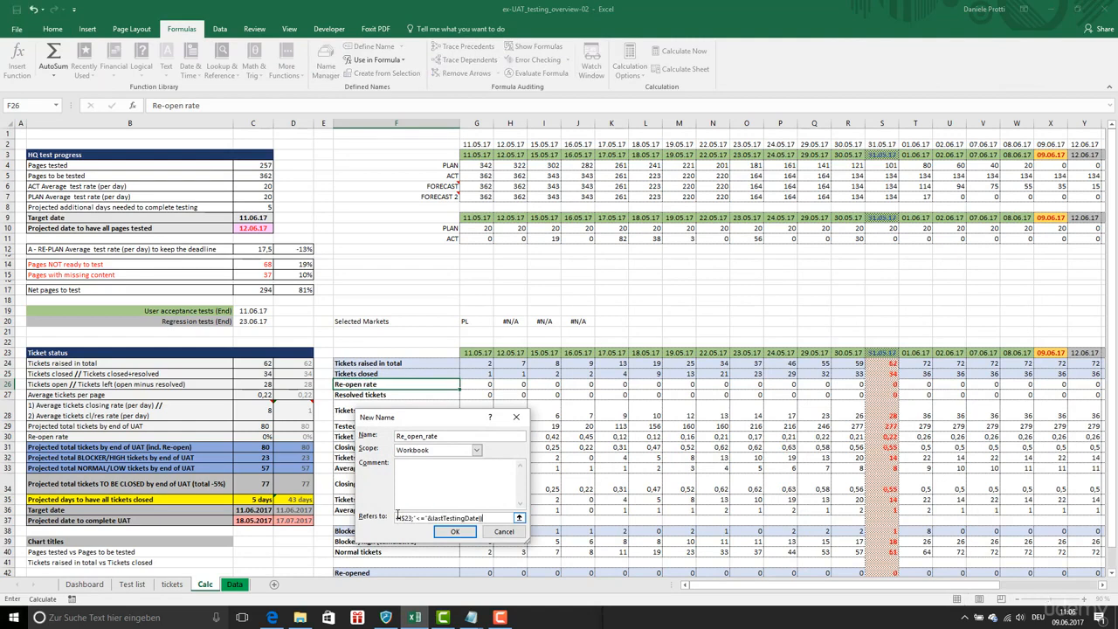
{"action": "left_click_drag", "start_coordinate": [507, 519], "coordinate": [325, 521]}
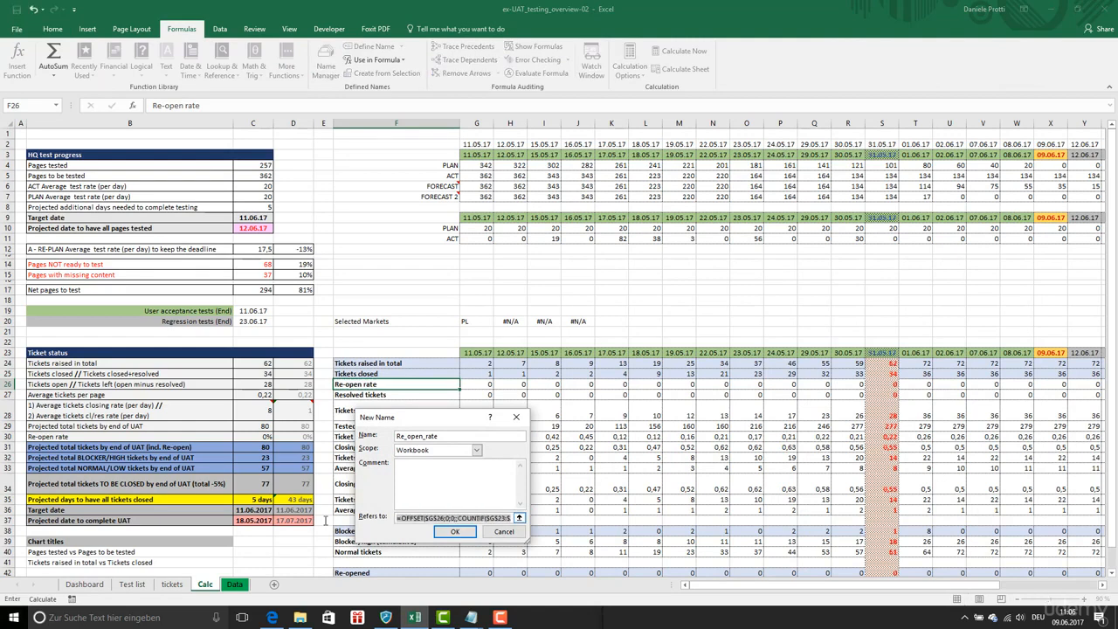
{"action": "left_click", "coordinate": [454, 532]}
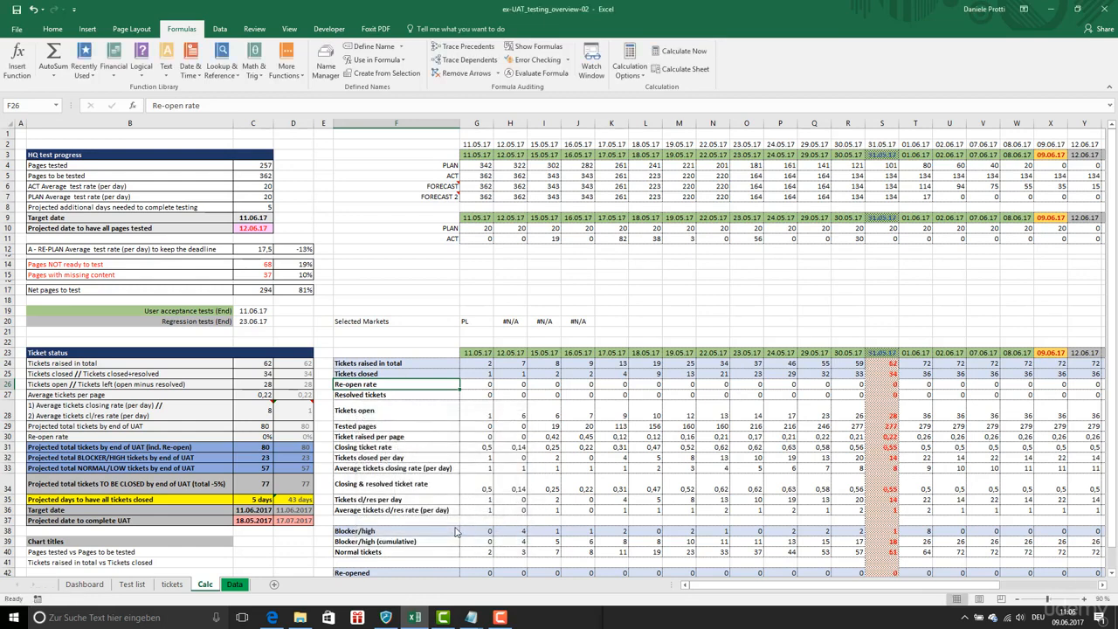
Select the Resolved tickets label in F27, then switch to Notepad's range_names file and copy the Resolved_tickets OFFSET formula.
{"action": "left_click", "coordinate": [396, 395]}
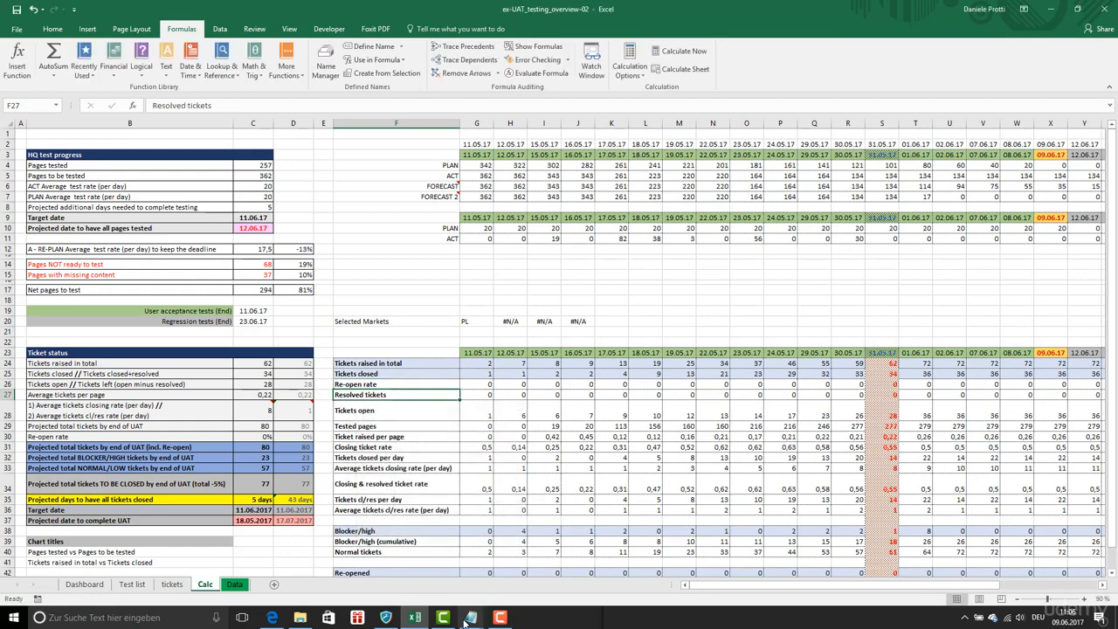
{"action": "mouse_move", "coordinate": [470, 617]}
{"action": "left_click", "coordinate": [590, 564]}
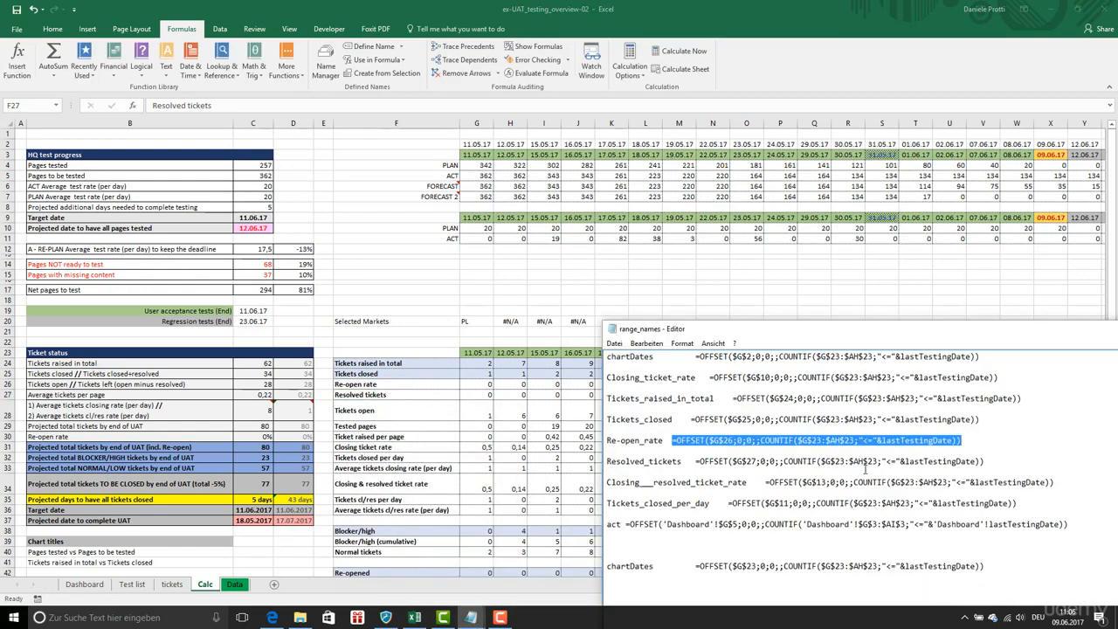
{"action": "left_click", "coordinate": [985, 464]}
{"action": "left_click", "coordinate": [691, 461], "text": "shift"}
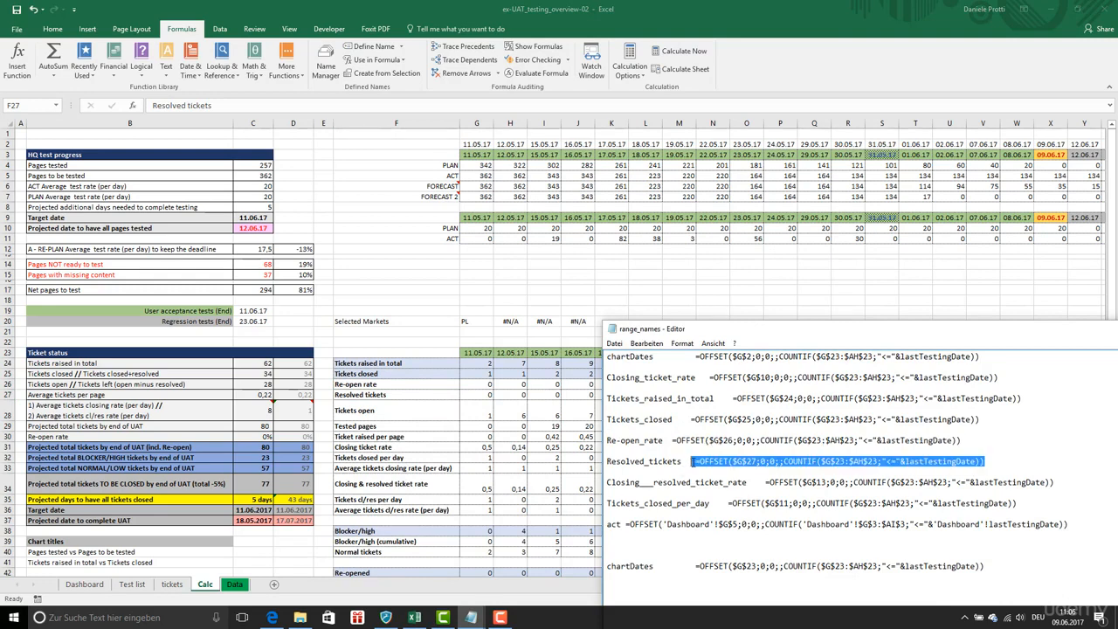
{"action": "right_click", "coordinate": [709, 462]}
{"action": "left_click", "coordinate": [743, 339]}
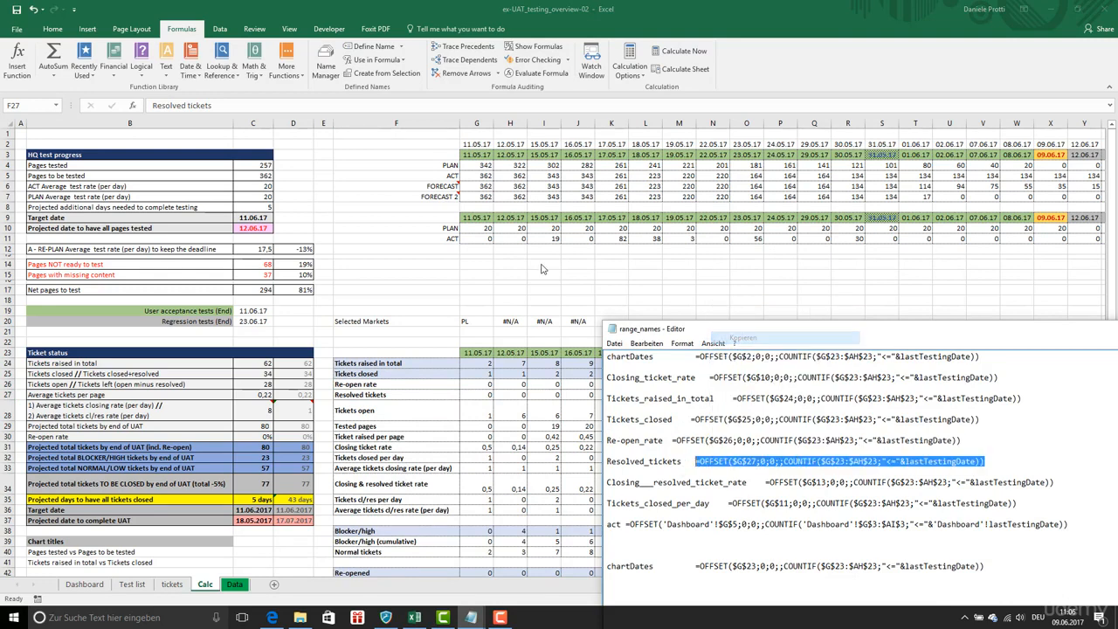
Back in Excel, define the name Resolved_tickets as =OFFSET($G$27;0;0;;COUNTIF($G$23:$AH$23;"<="&lastTestingDate)) and save the workbook.
{"action": "left_click", "coordinate": [671, 5]}
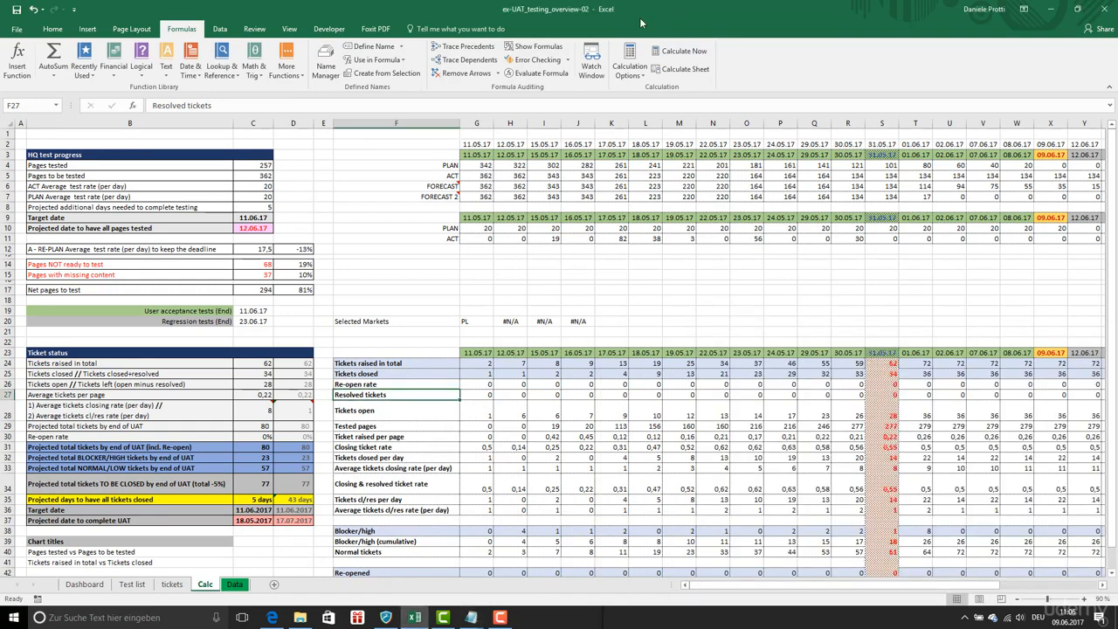
{"action": "left_click", "coordinate": [373, 46]}
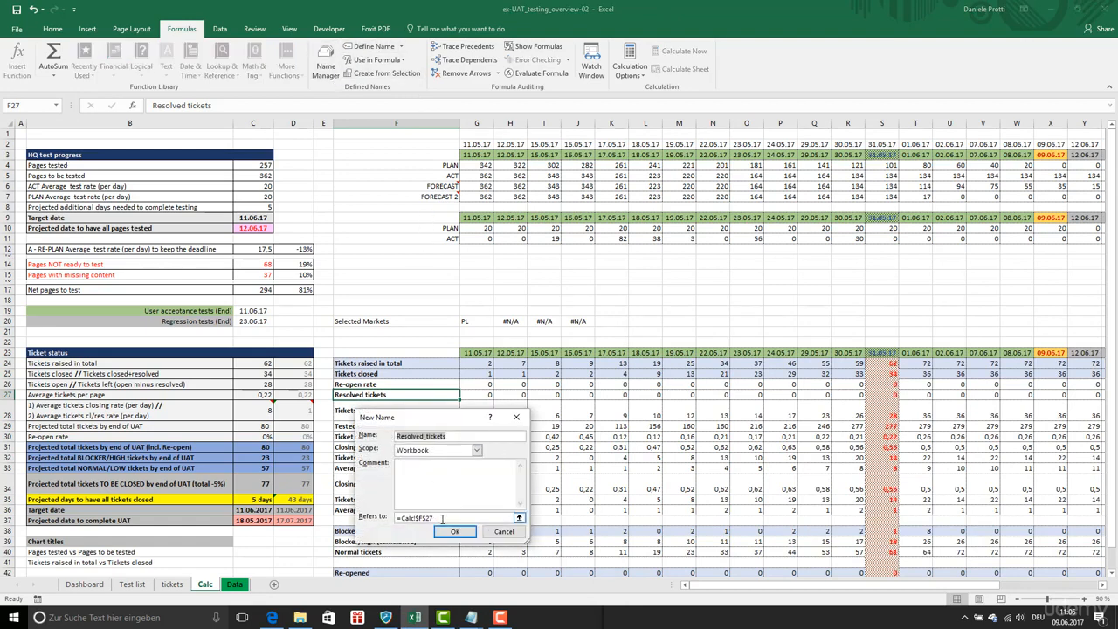
{"action": "left_click", "coordinate": [411, 518]}
{"action": "double_click", "coordinate": [408, 518]}
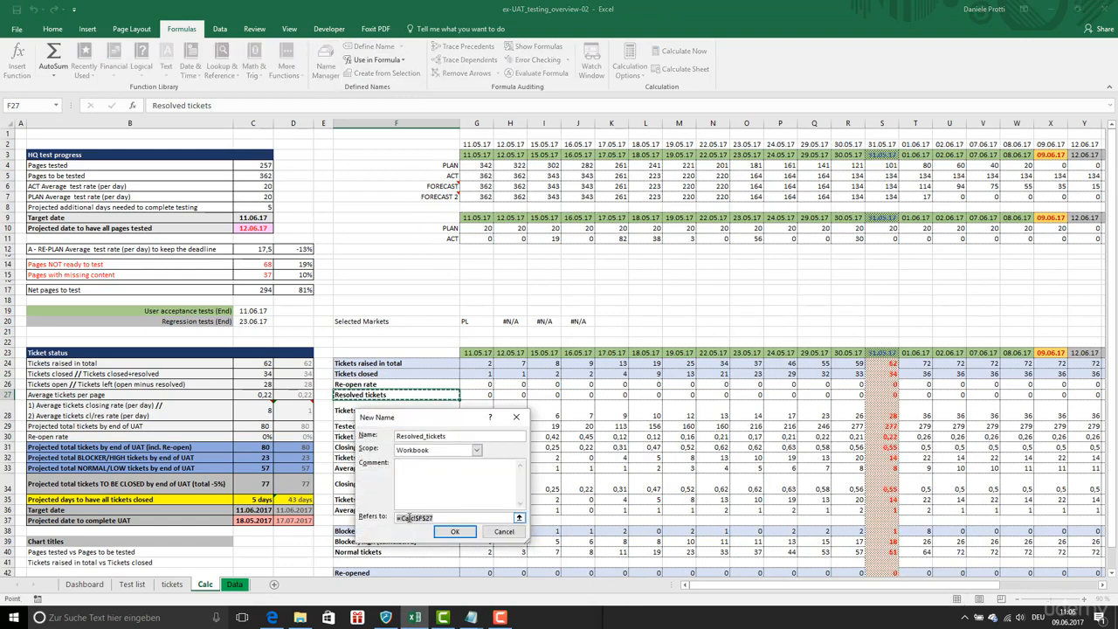
{"action": "key", "text": "ctrl+v"}
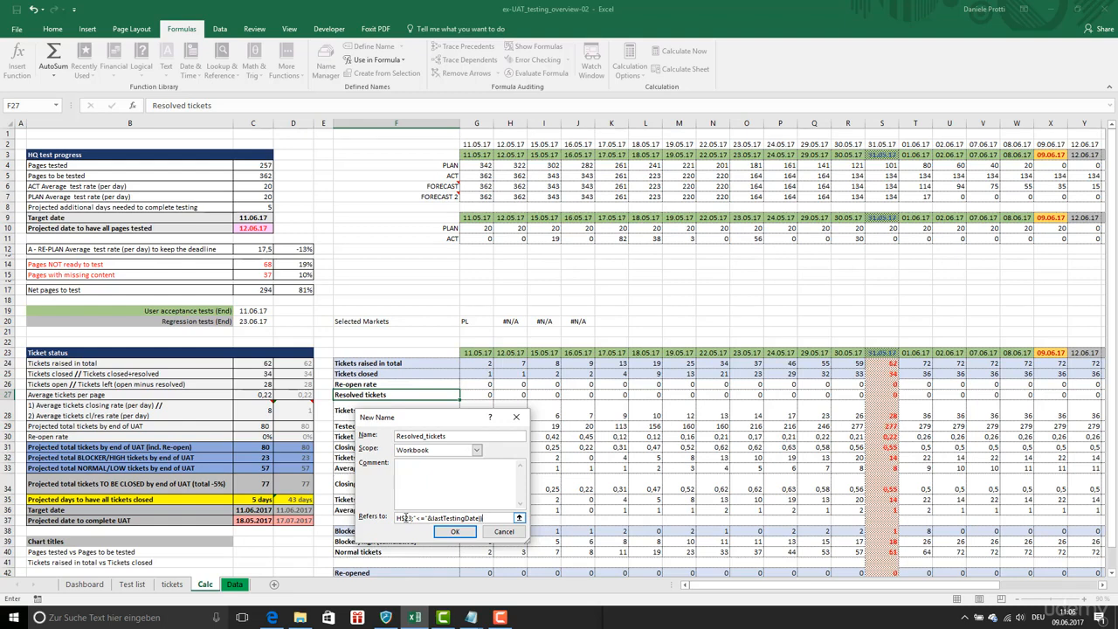
{"action": "left_click", "coordinate": [454, 531]}
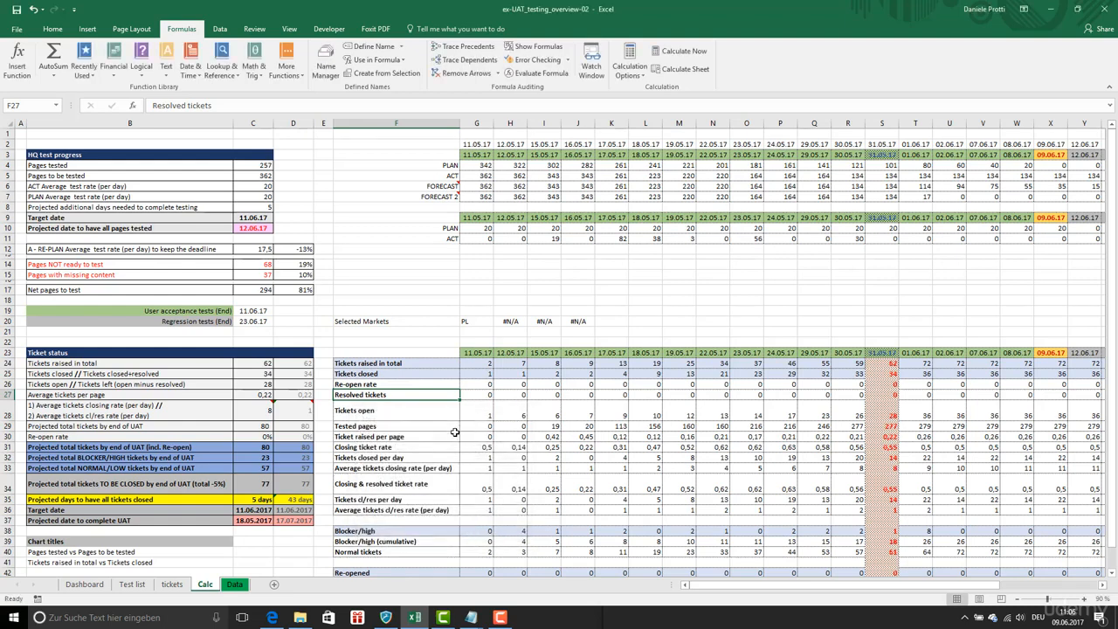
{"action": "left_click", "coordinate": [15, 12]}
Insert a 2-D line chart with markers from the row 23 dates and the Tickets closed, Re-open rate and Resolved tickets rows.
{"action": "left_click", "coordinate": [418, 373]}
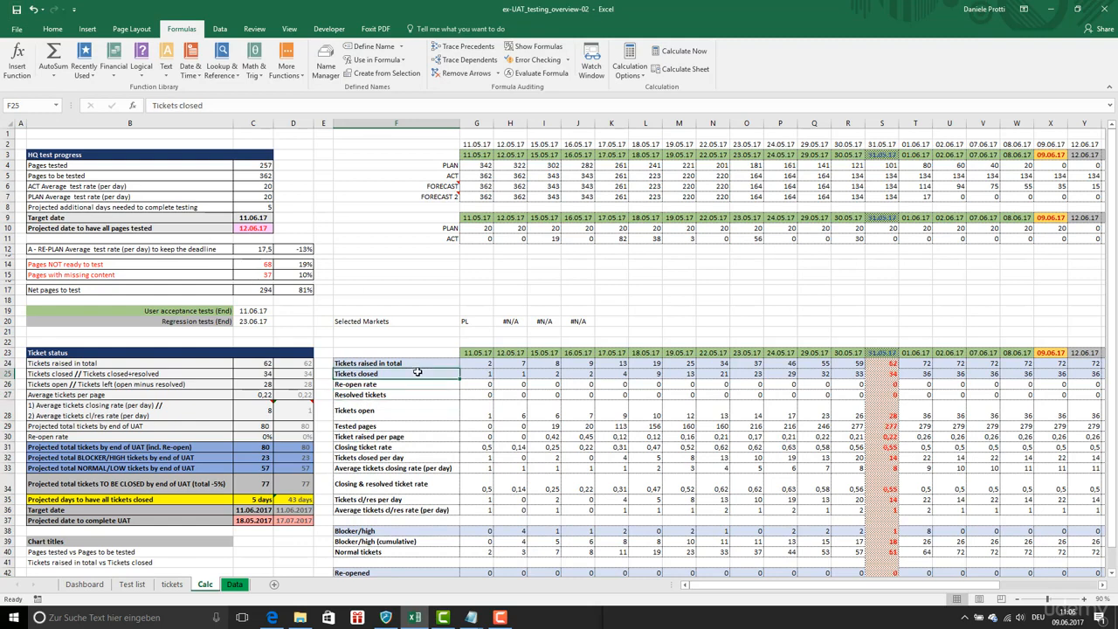
{"action": "left_click_drag", "start_coordinate": [417, 373], "coordinate": [419, 394]}
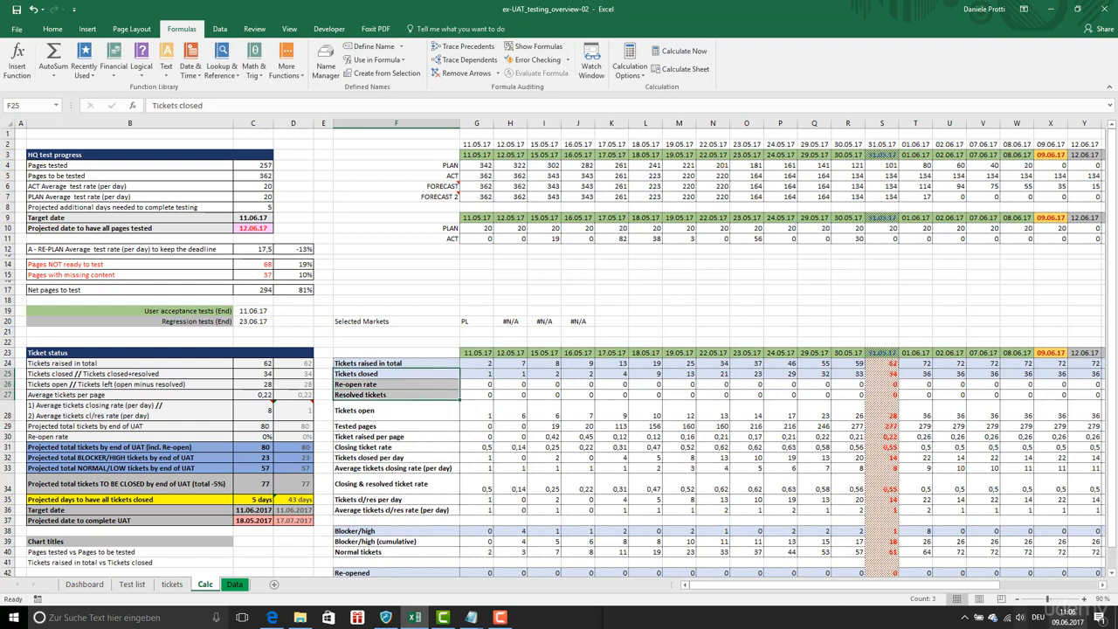
{"action": "key", "text": "ctrl+shift+Right"}
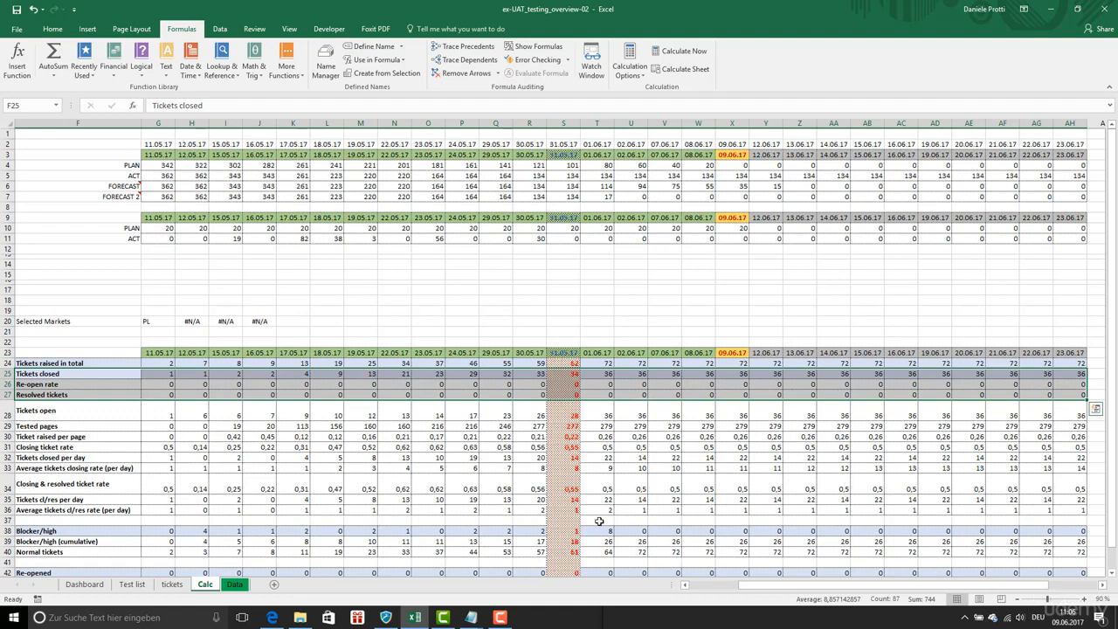
{"action": "left_click_drag", "start_coordinate": [111, 347], "coordinate": [1068, 354]}
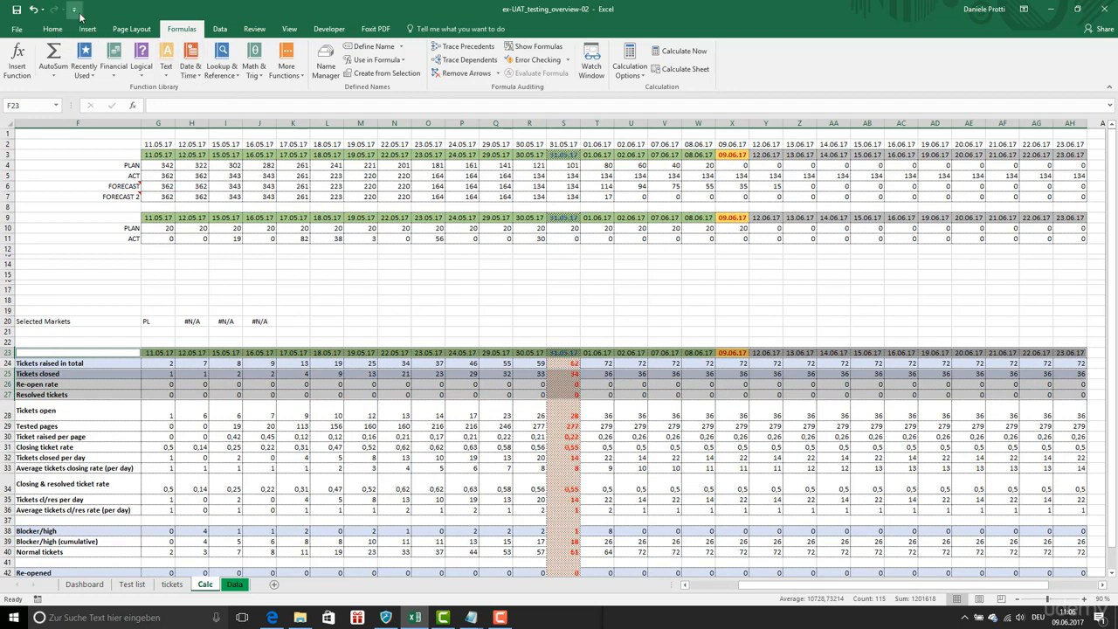
{"action": "left_click", "coordinate": [53, 29]}
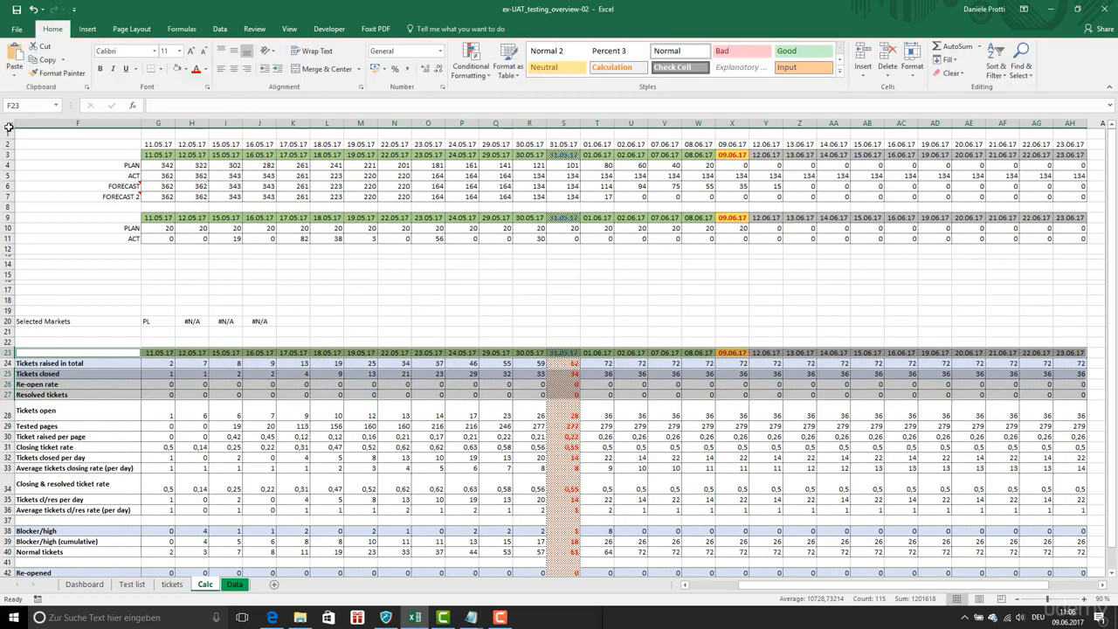
{"action": "left_click", "coordinate": [86, 30]}
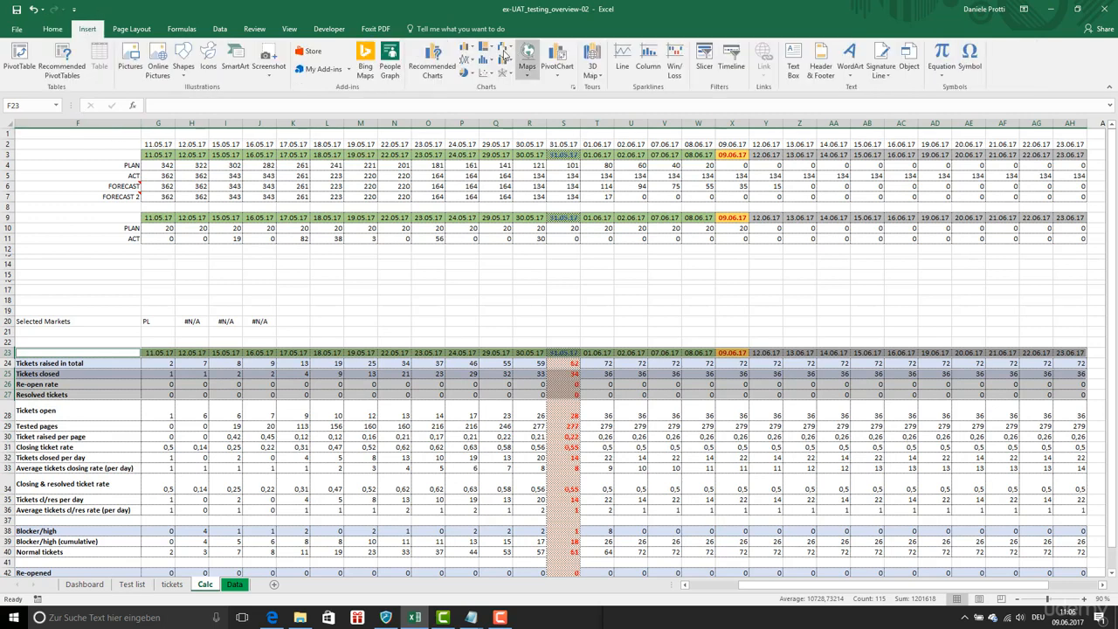
{"action": "left_click", "coordinate": [472, 63]}
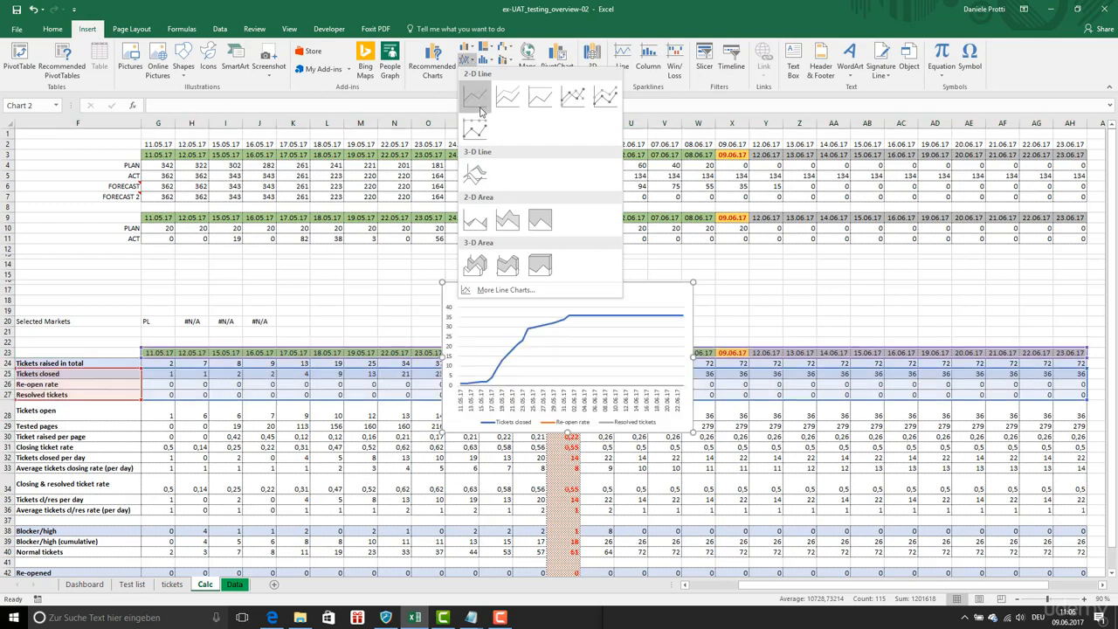
{"action": "left_click", "coordinate": [567, 100]}
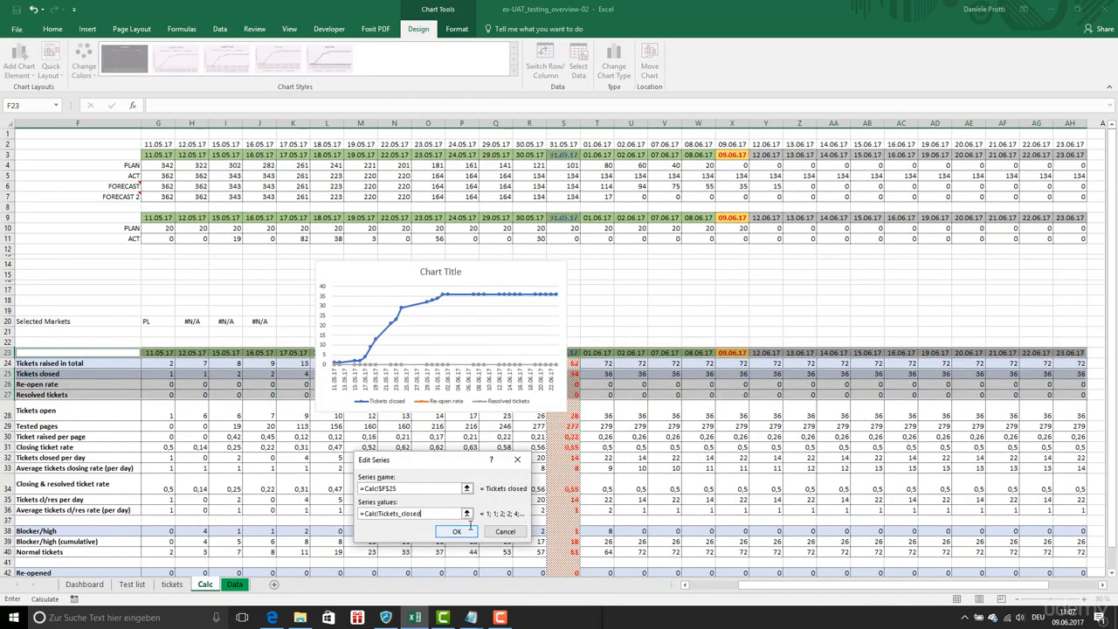
Set the chart's Tickets closed series values to =Calc!Tickets_closed and the Re-open rate series values to the Re_open_rate name.
{"action": "left_click", "coordinate": [463, 529]}
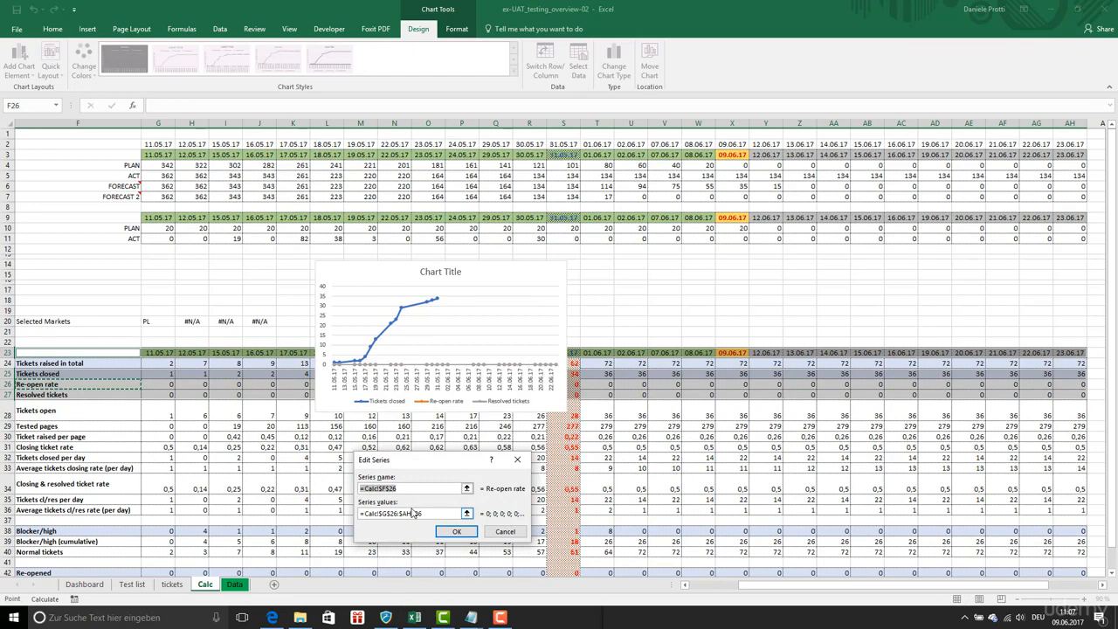
{"action": "type", "text": "R"}
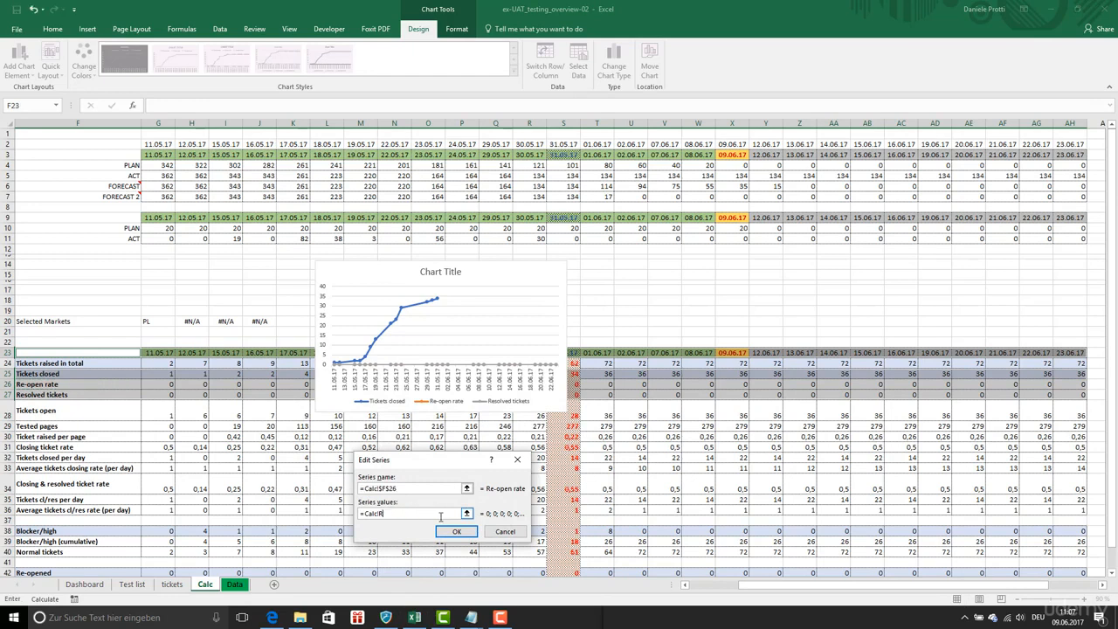
{"action": "type", "text": "e-open_rate"}
{"action": "left_click", "coordinate": [454, 532]}
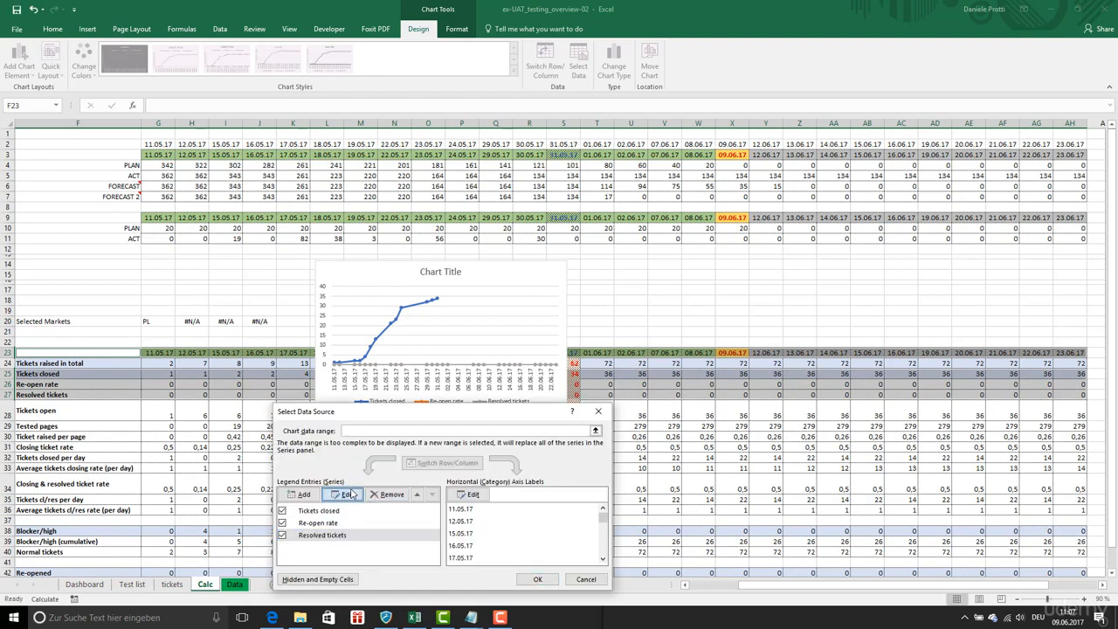
Set the chart's Resolved tickets series values to the Resolved_tickets name on the Calc sheet.
{"action": "left_click", "coordinate": [348, 494]}
{"action": "key", "text": "Tab"}
{"action": "type", "text": "=Calc!Resol"}
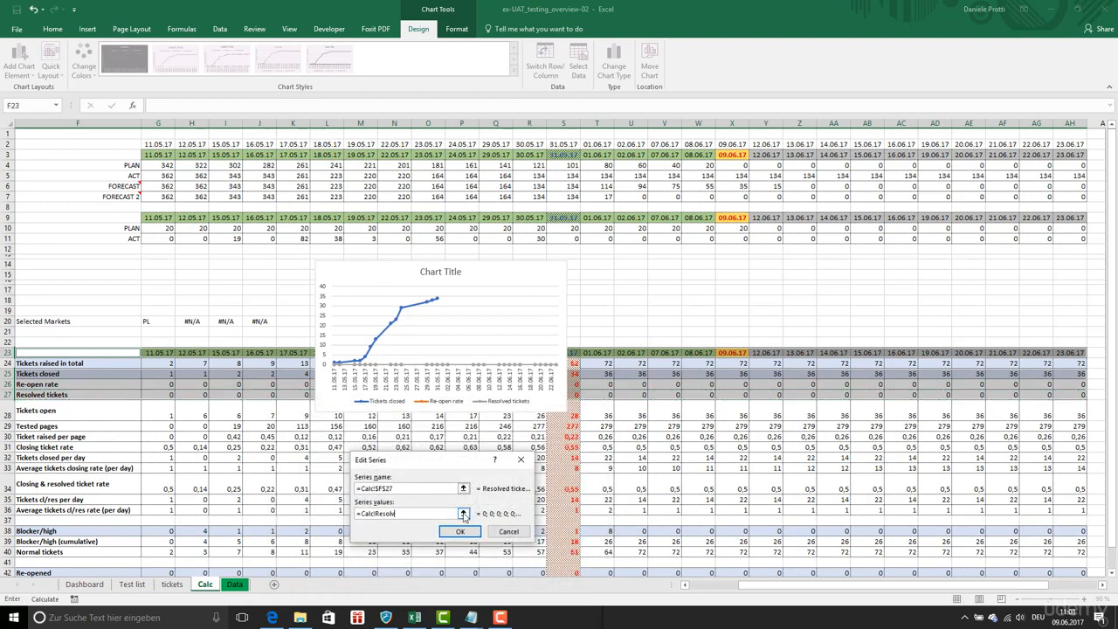
{"action": "left_click", "coordinate": [459, 531]}
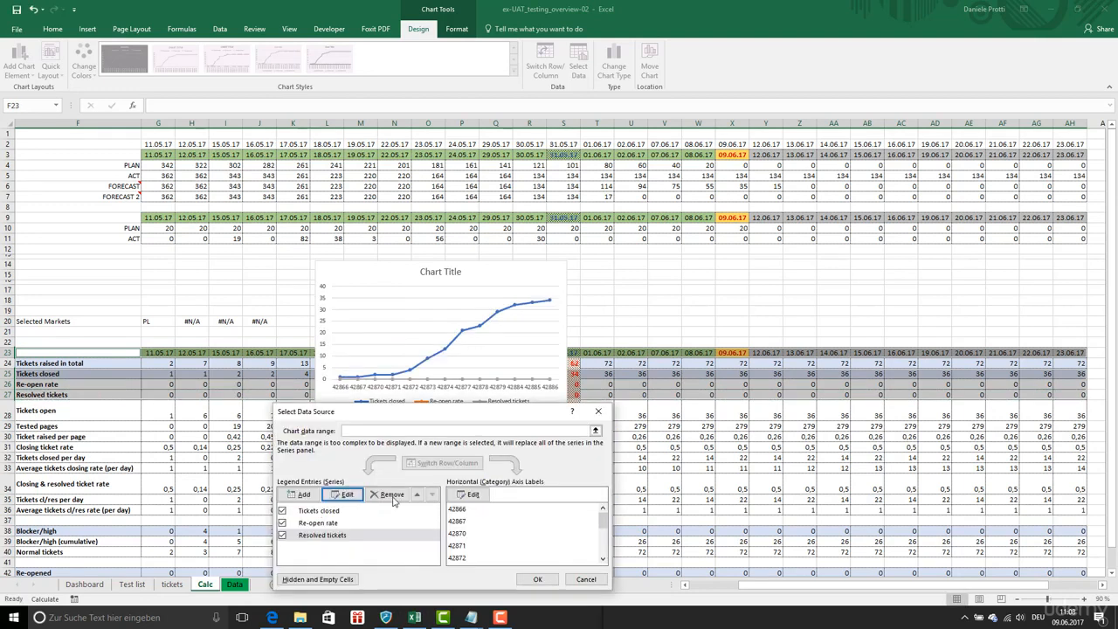
Set the chart's horizontal axis labels to =Calc!chart_dates and apply the data source changes.
{"action": "left_click", "coordinate": [479, 497]}
{"action": "type", "text": "=Calc!chart_date"}
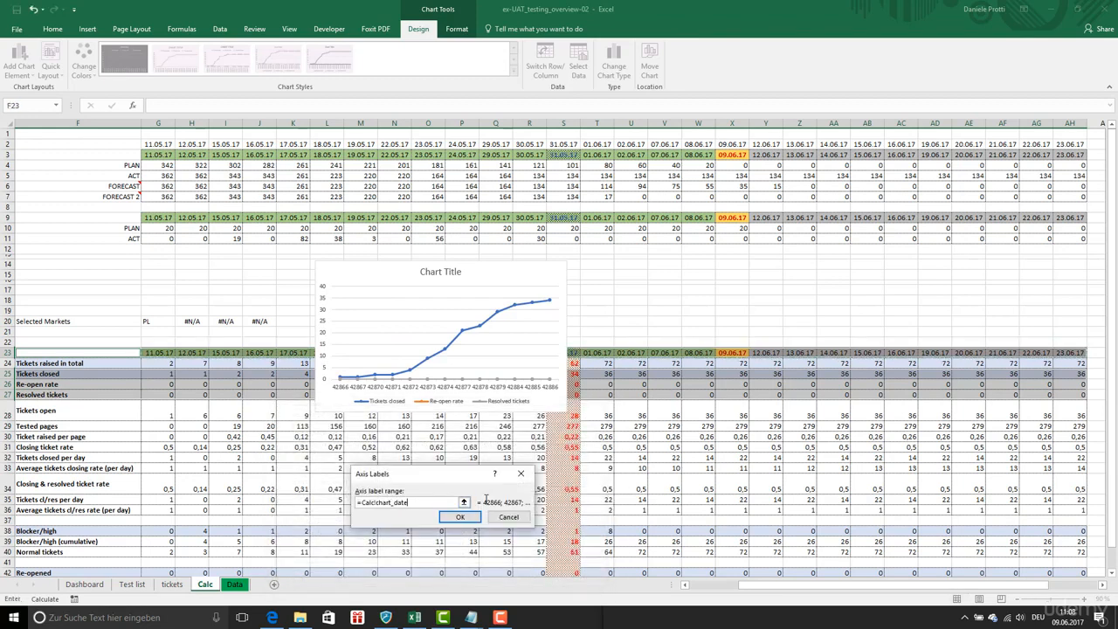
{"action": "type", "text": "s"}
{"action": "key", "text": "Return"}
{"action": "left_click", "coordinate": [537, 584]}
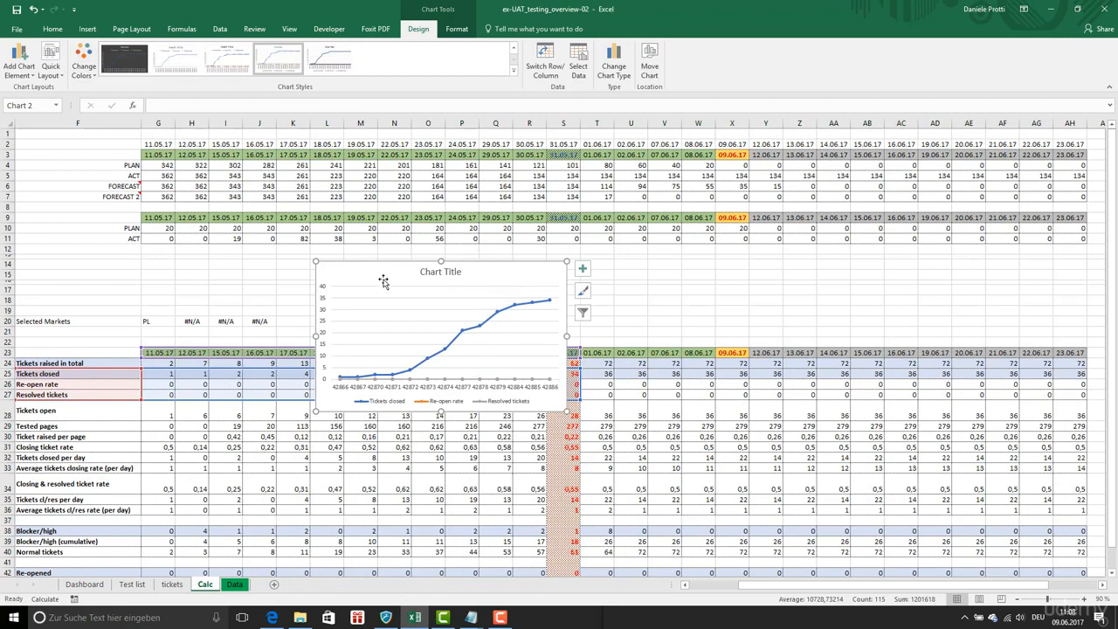
Move the chart down and to the right, clear of the Tickets closed, Re-open rate and Resolved tickets rows.
{"action": "left_click_drag", "start_coordinate": [486, 297], "coordinate": [599, 454]}
{"action": "left_click", "coordinate": [156, 384]}
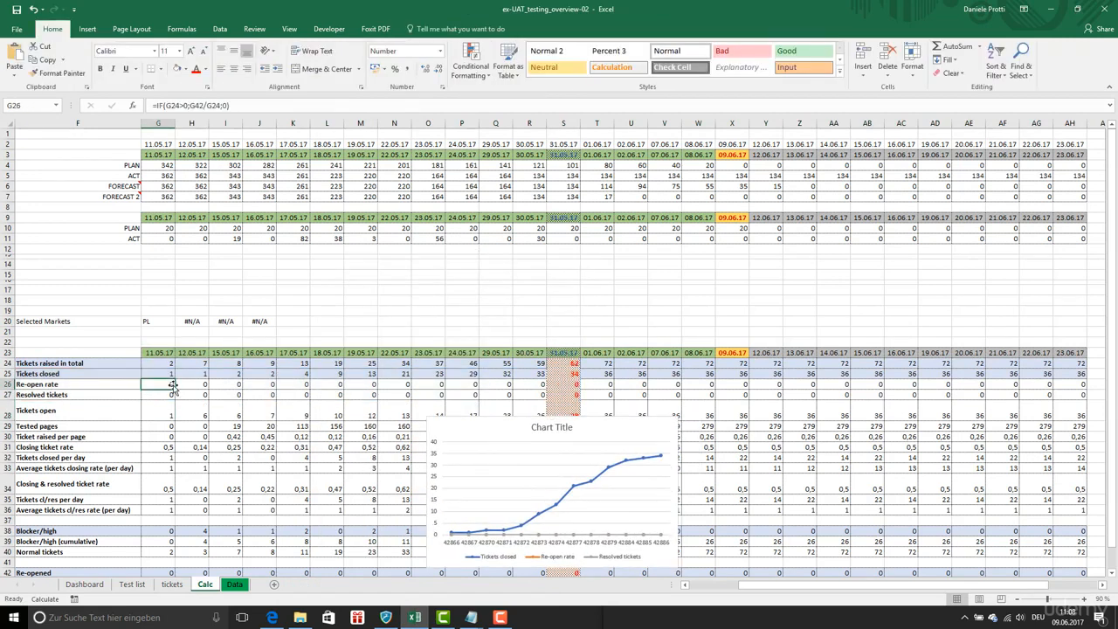
{"action": "left_click", "coordinate": [200, 382]}
Set the Country filter on the Dashboard sheet to All.
{"action": "key", "text": "ctrl+Page_Up"}
{"action": "key", "text": "ctrl+Page_Up"}
{"action": "key", "text": "ctrl+Page_Up"}
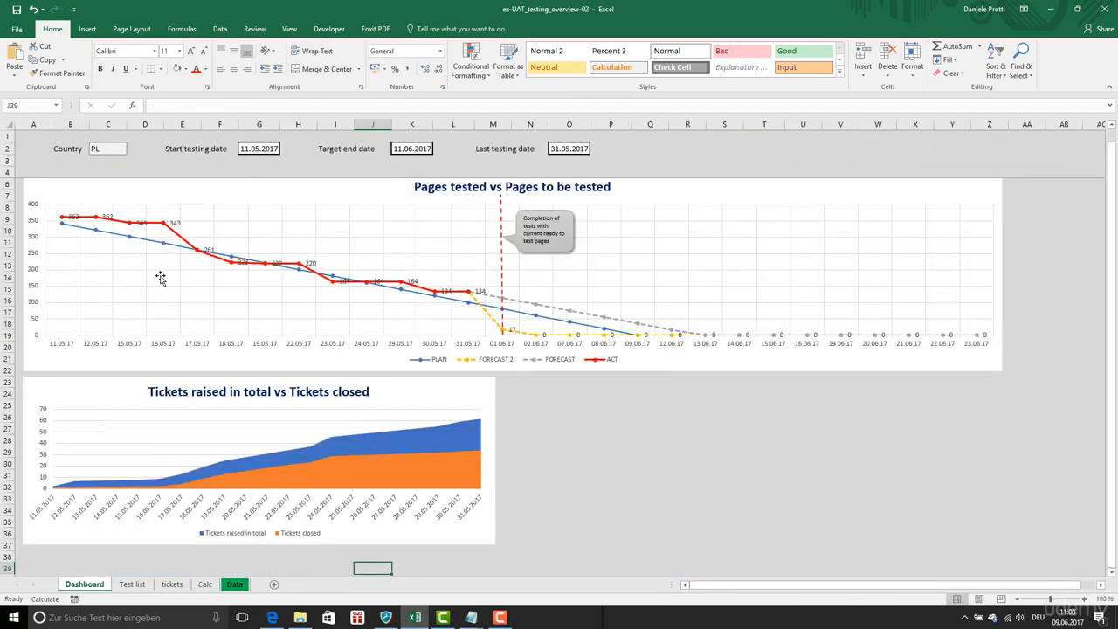
{"action": "left_click", "coordinate": [116, 150]}
{"action": "left_click", "coordinate": [132, 150]}
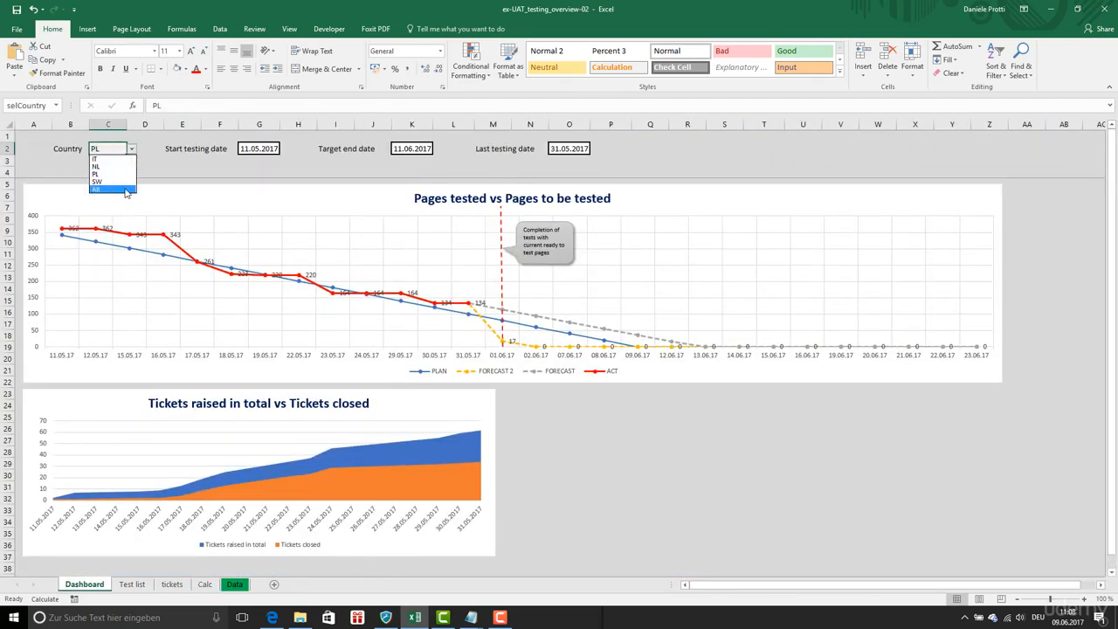
{"action": "left_click", "coordinate": [126, 188]}
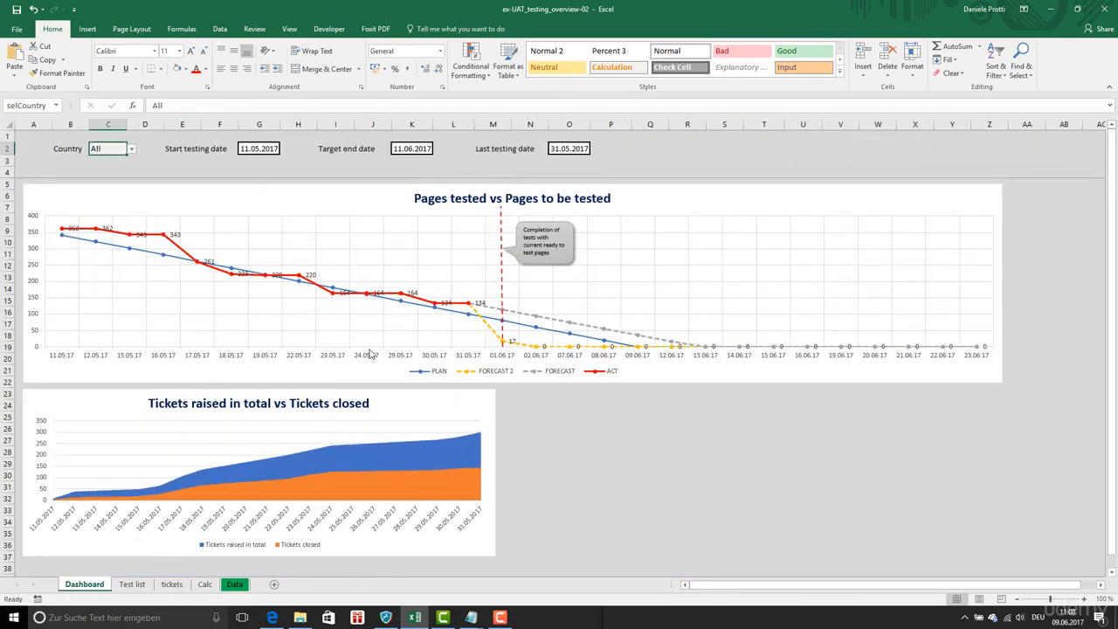
Cut the line chart of closed, re-opened and resolved tickets from the Calc sheet.
{"action": "left_click", "coordinate": [205, 585]}
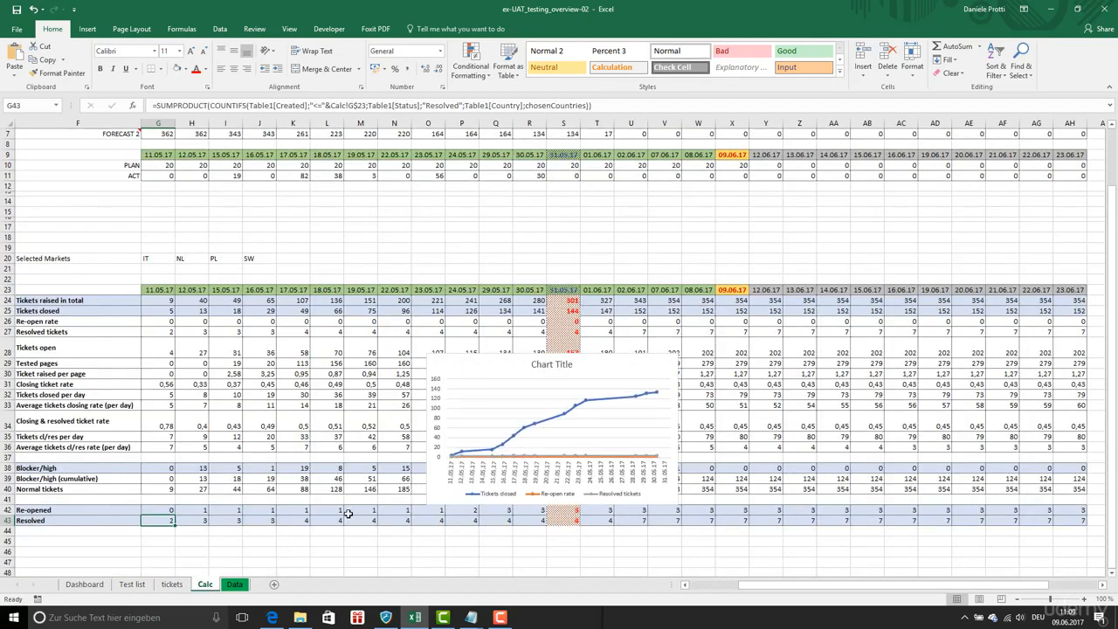
{"action": "left_click", "coordinate": [566, 417]}
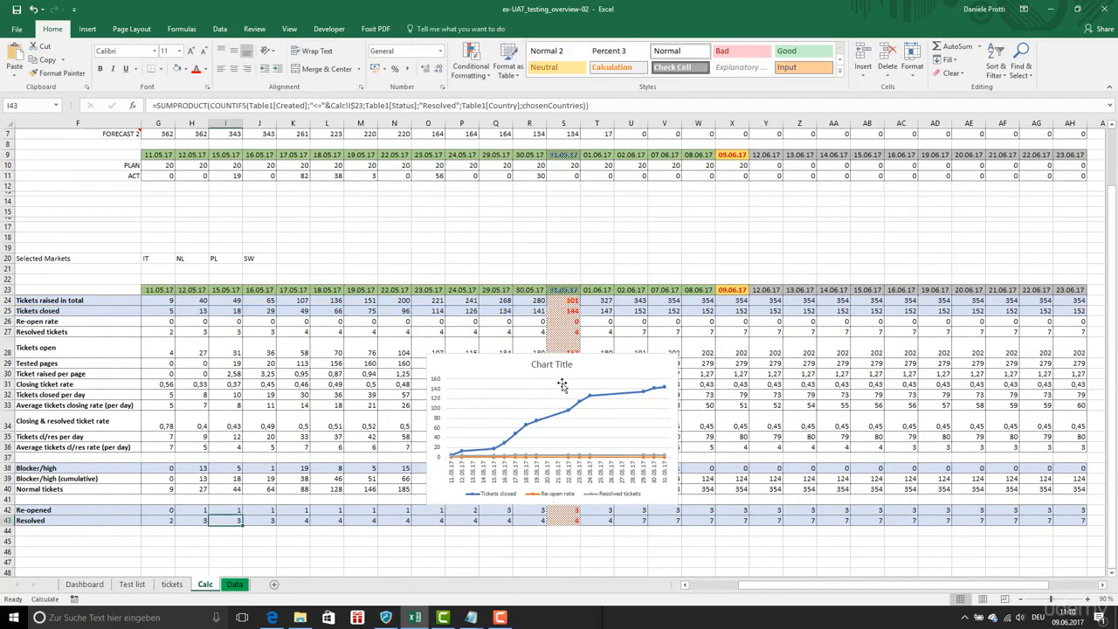
{"action": "left_click", "coordinate": [562, 381]}
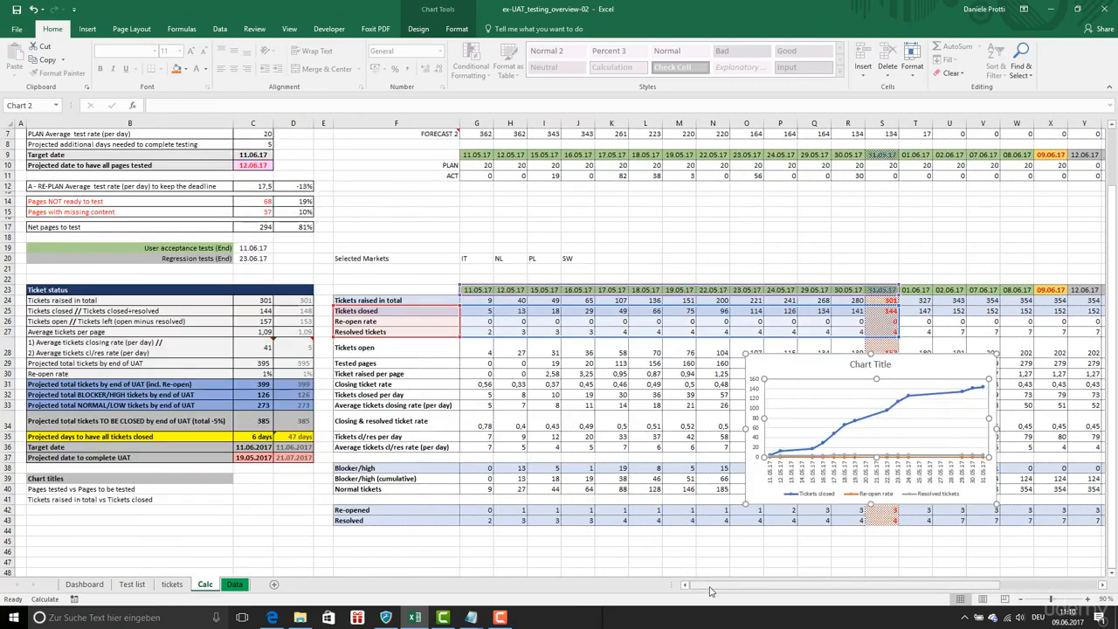
{"action": "left_click", "coordinate": [701, 584]}
{"action": "right_click", "coordinate": [767, 416]}
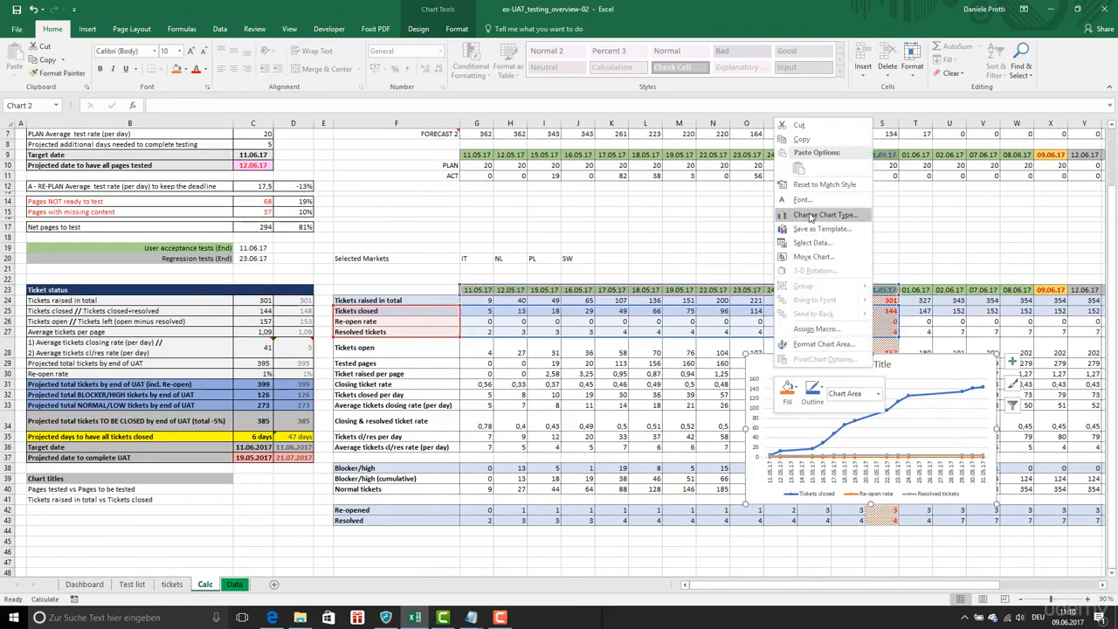
{"action": "left_click", "coordinate": [803, 124]}
Paste the line chart at cell A38 of the Dashboard sheet and widen it to match the Tickets raised in total vs Tickets closed chart.
{"action": "left_click", "coordinate": [84, 583]}
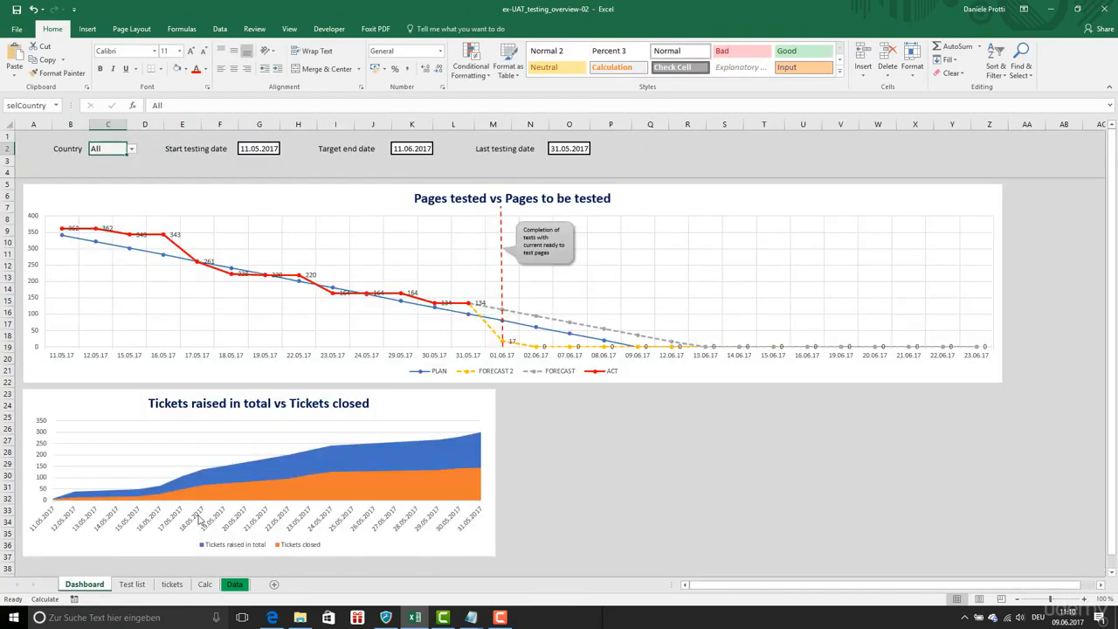
{"action": "scroll", "coordinate": [3, 494], "scroll_direction": "down", "scroll_amount": 3}
{"action": "left_click", "coordinate": [23, 465]}
{"action": "right_click", "coordinate": [23, 465]}
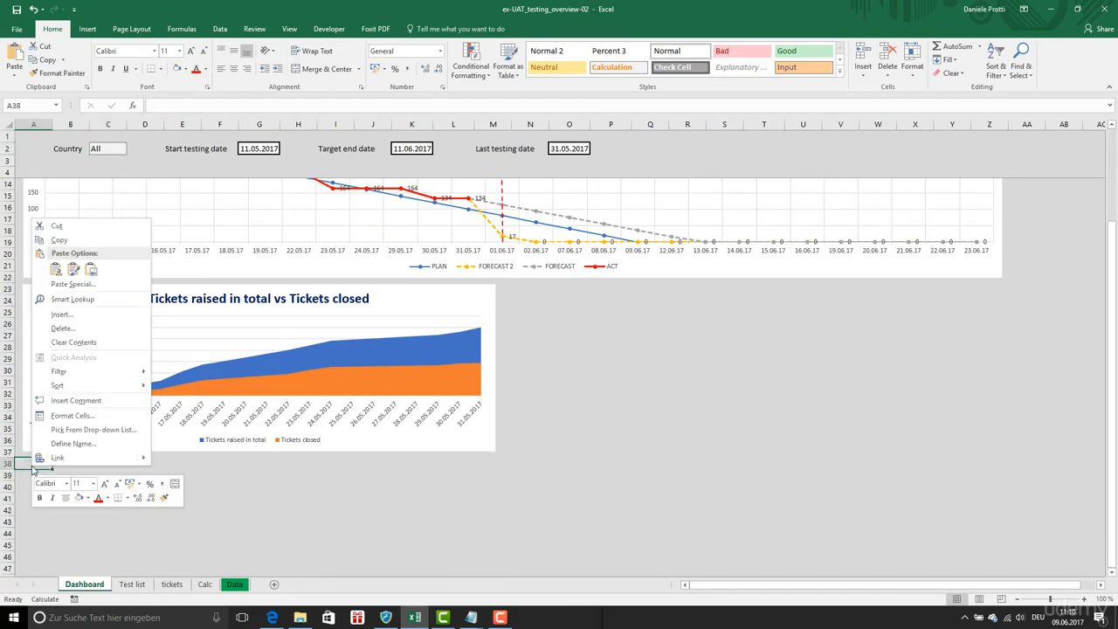
{"action": "left_click", "coordinate": [50, 268]}
{"action": "left_click_drag", "start_coordinate": [304, 541], "coordinate": [495, 551]}
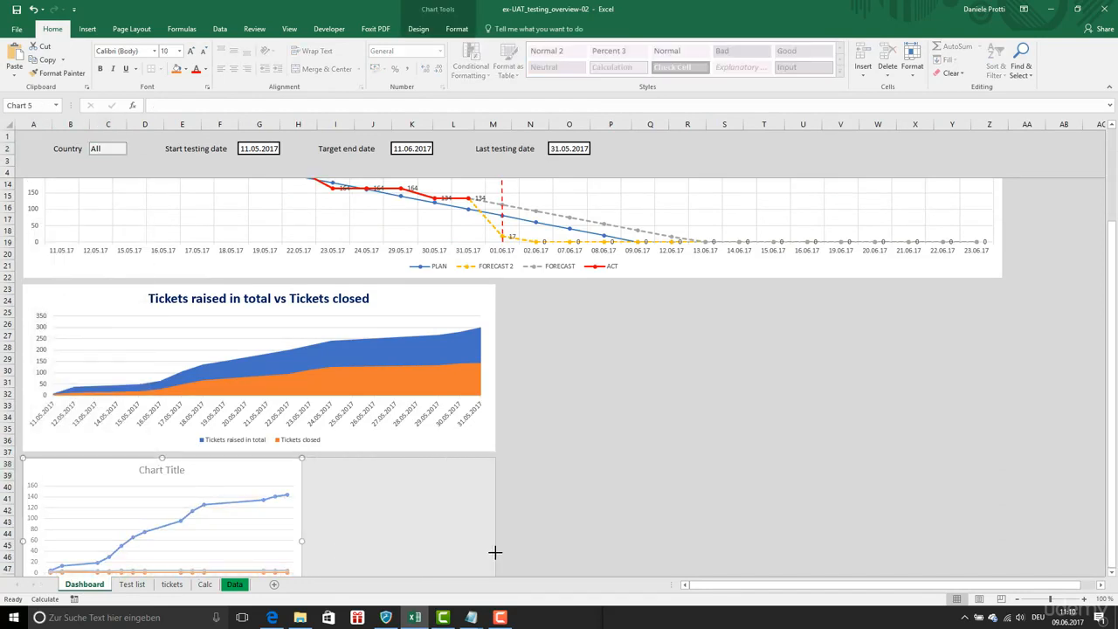
{"action": "scroll", "coordinate": [579, 466], "scroll_direction": "down", "scroll_amount": 2}
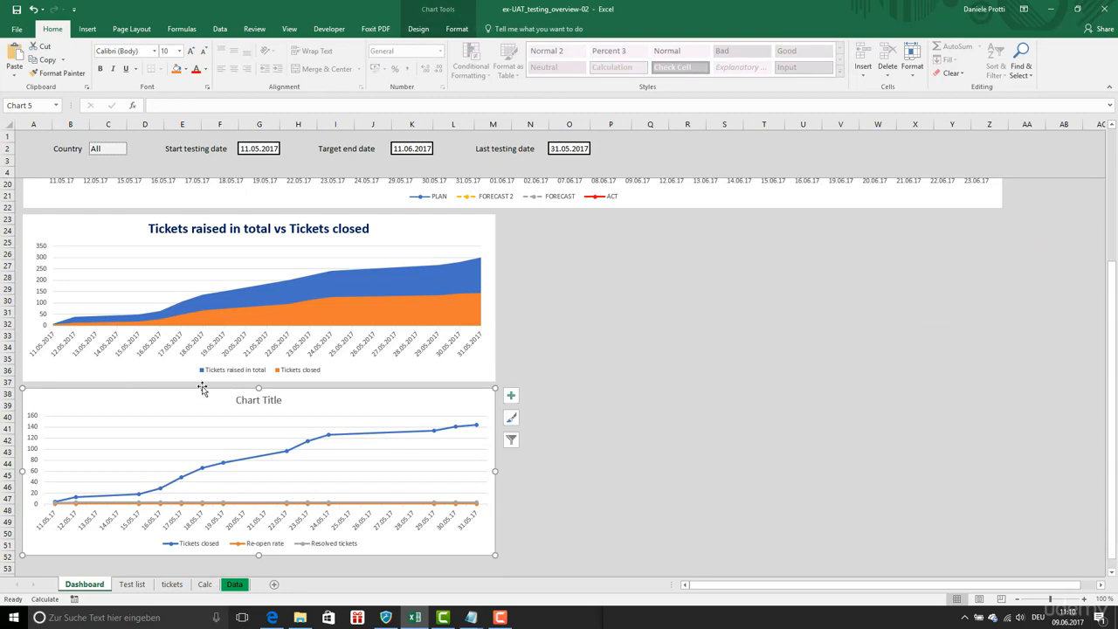
{"action": "left_click", "coordinate": [204, 584]}
{"action": "left_click", "coordinate": [83, 511]}
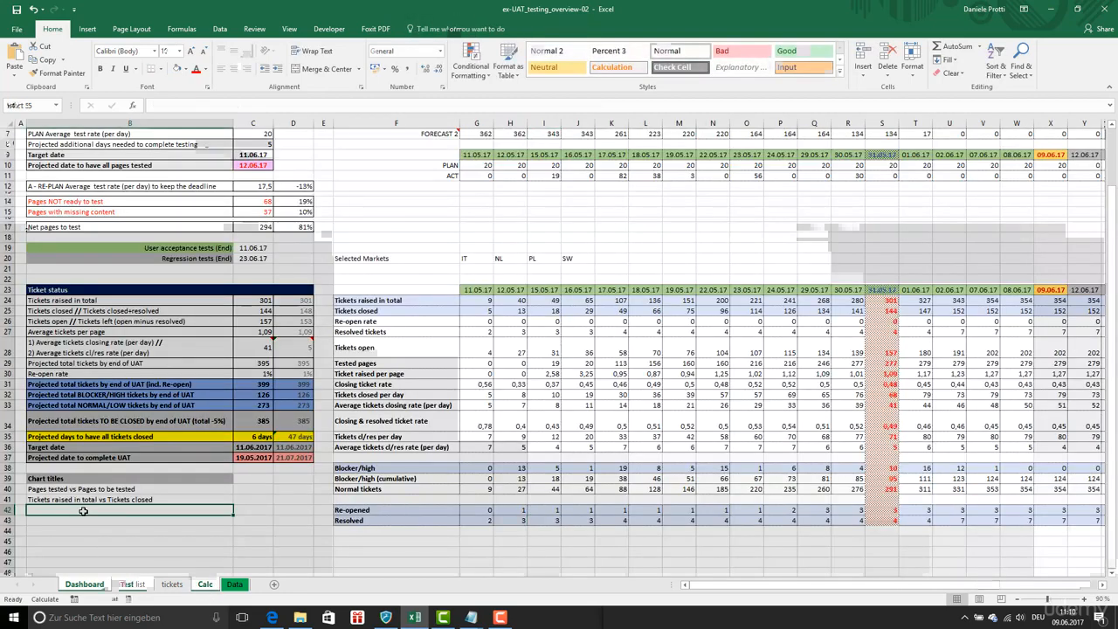
{"action": "type", "text": "="}
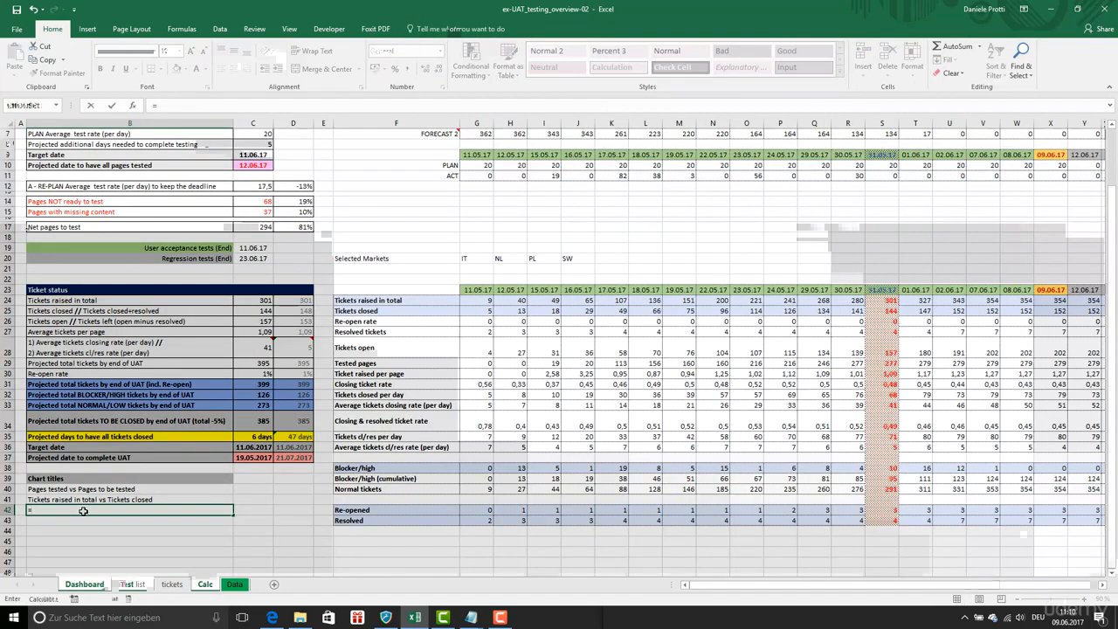
{"action": "key", "text": "Escape"}
Delete the placeholder title of the new line chart on the Dashboard sheet.
{"action": "left_click", "coordinate": [90, 584]}
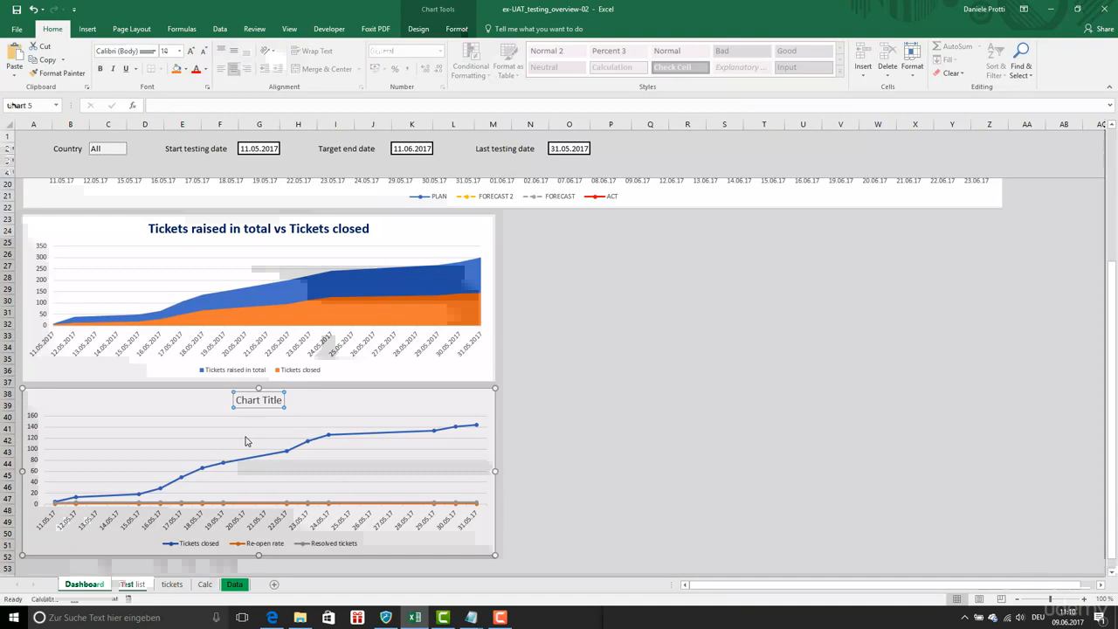
{"action": "key", "text": "Delete"}
{"action": "scroll", "coordinate": [245, 441], "scroll_direction": "up", "scroll_amount": 2}
{"action": "scroll", "coordinate": [208, 248], "scroll_direction": "down", "scroll_amount": 2}
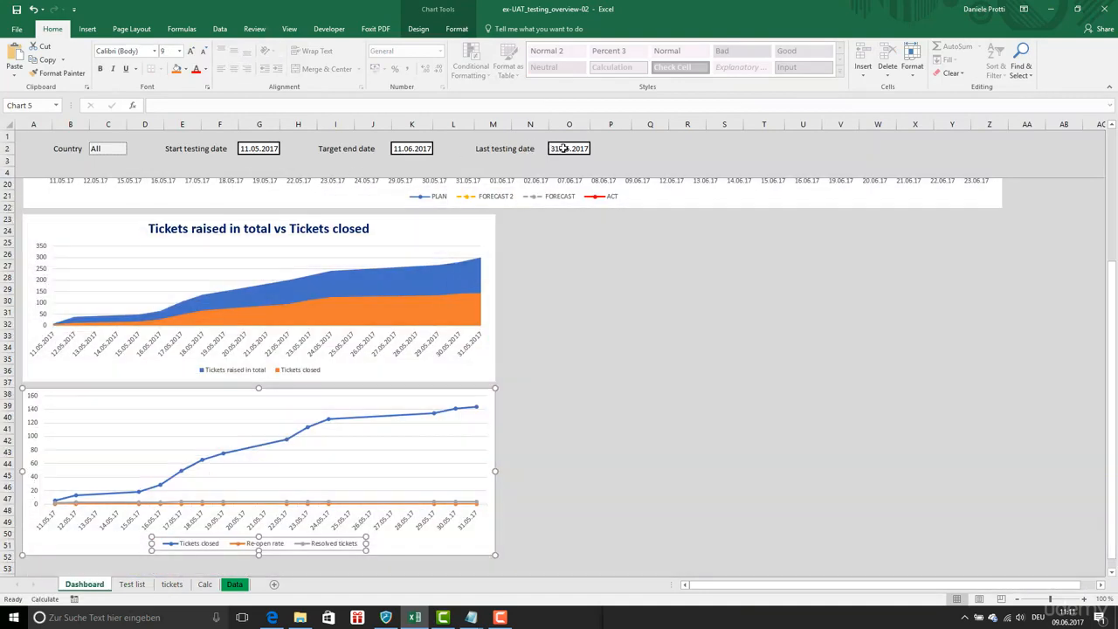
Set the Last testing date on the Dashboard to 21.05.2017.
{"action": "double_click", "coordinate": [553, 150]}
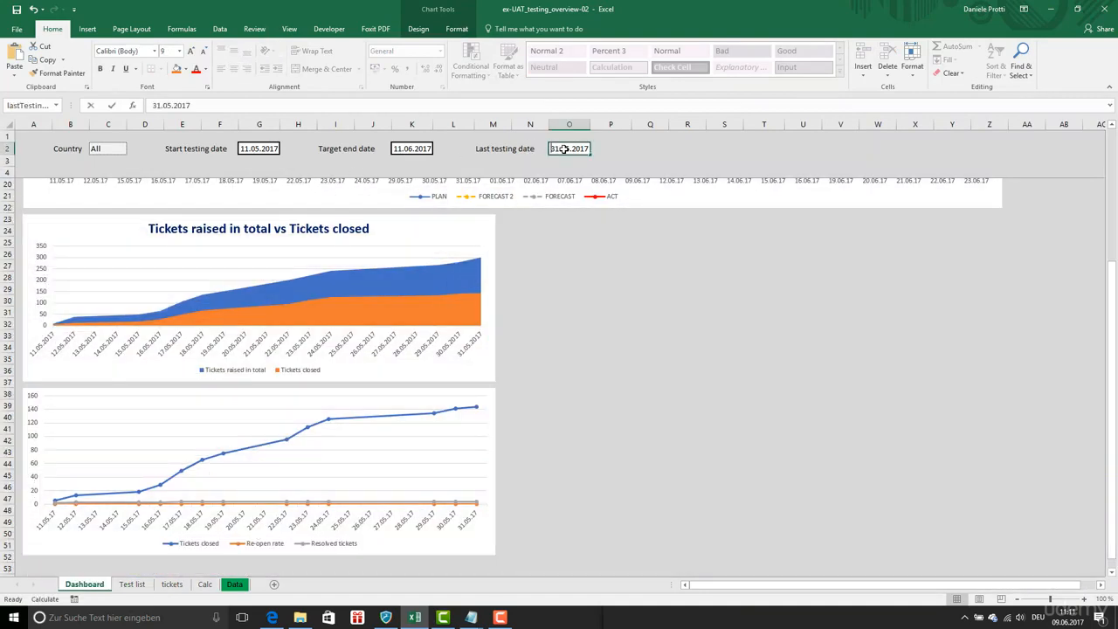
{"action": "left_click_drag", "start_coordinate": [551, 151], "coordinate": [556, 150]}
{"action": "type", "text": "2"}
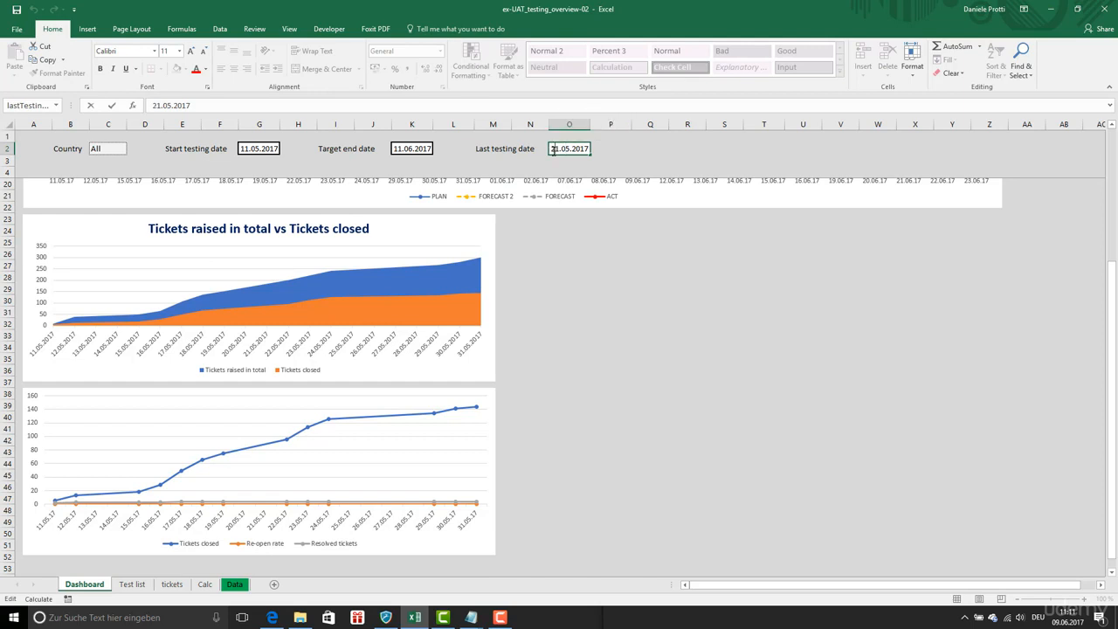
{"action": "key", "text": "Return"}
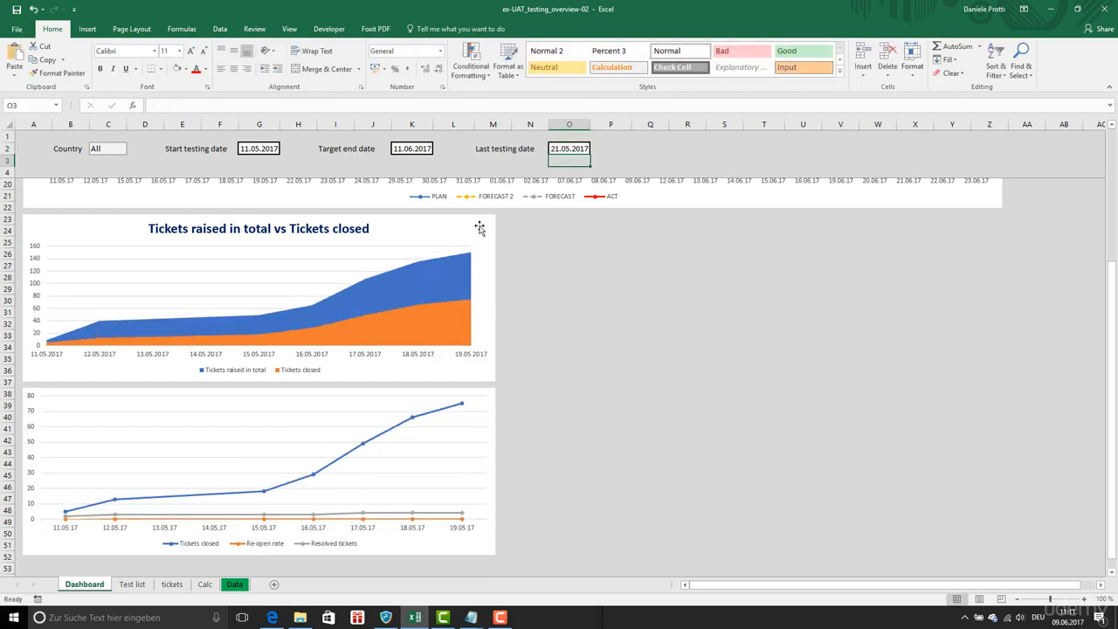
Test the charts by switching the Country filter to PL, IT and NL in turn, and set it back to All.
{"action": "left_click", "coordinate": [109, 149]}
{"action": "left_click", "coordinate": [131, 149]}
{"action": "left_click", "coordinate": [125, 175]}
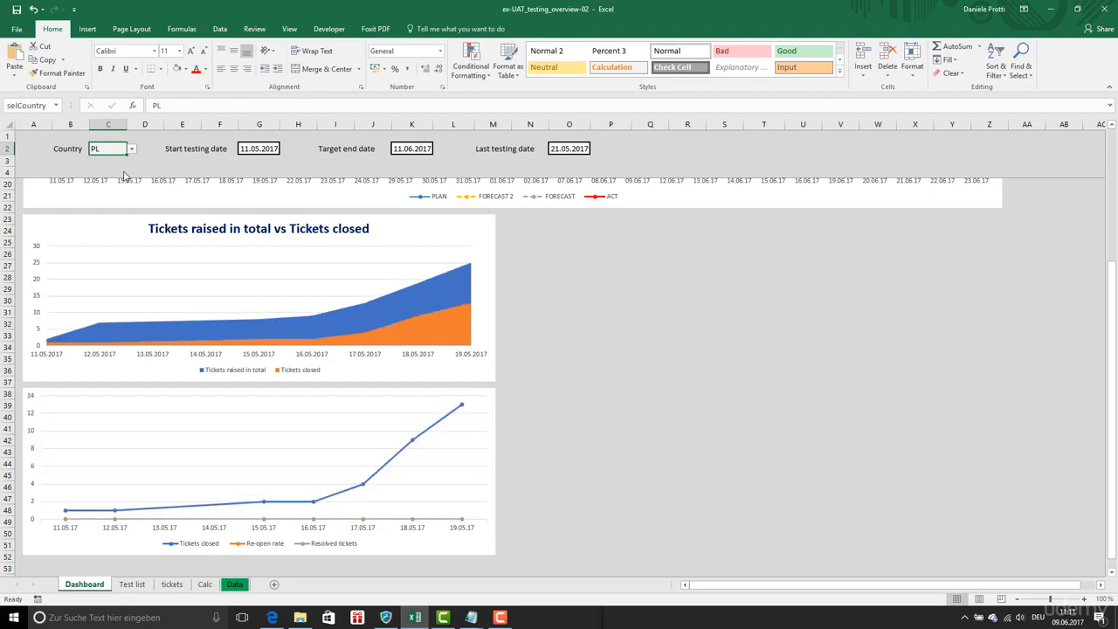
{"action": "left_click", "coordinate": [131, 150]}
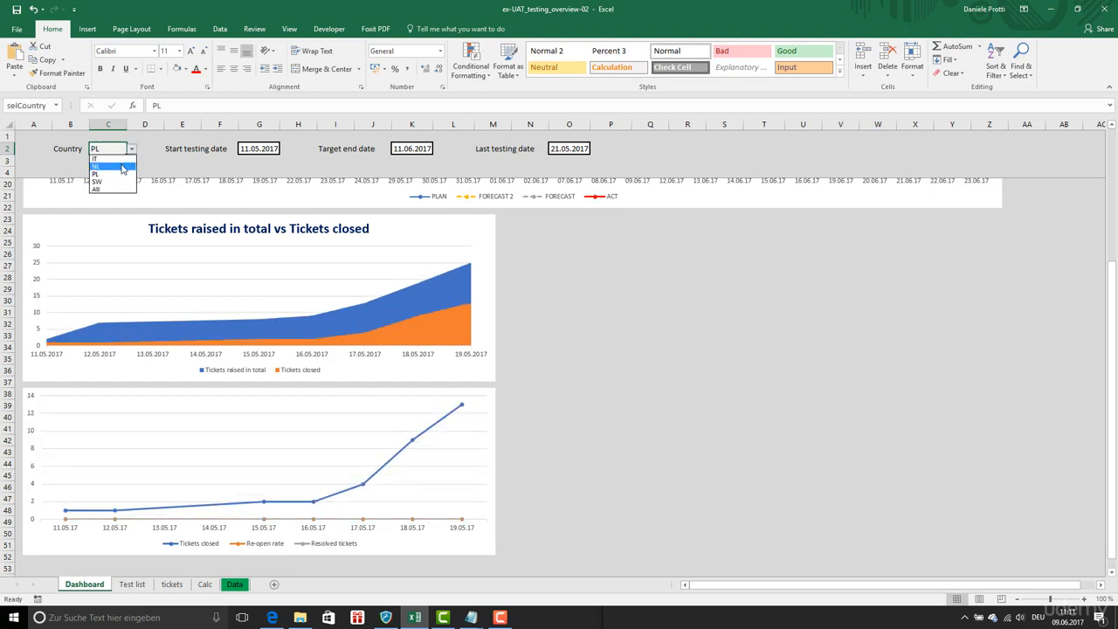
{"action": "left_click", "coordinate": [121, 158]}
{"action": "left_click", "coordinate": [131, 149]}
{"action": "left_click", "coordinate": [113, 159]}
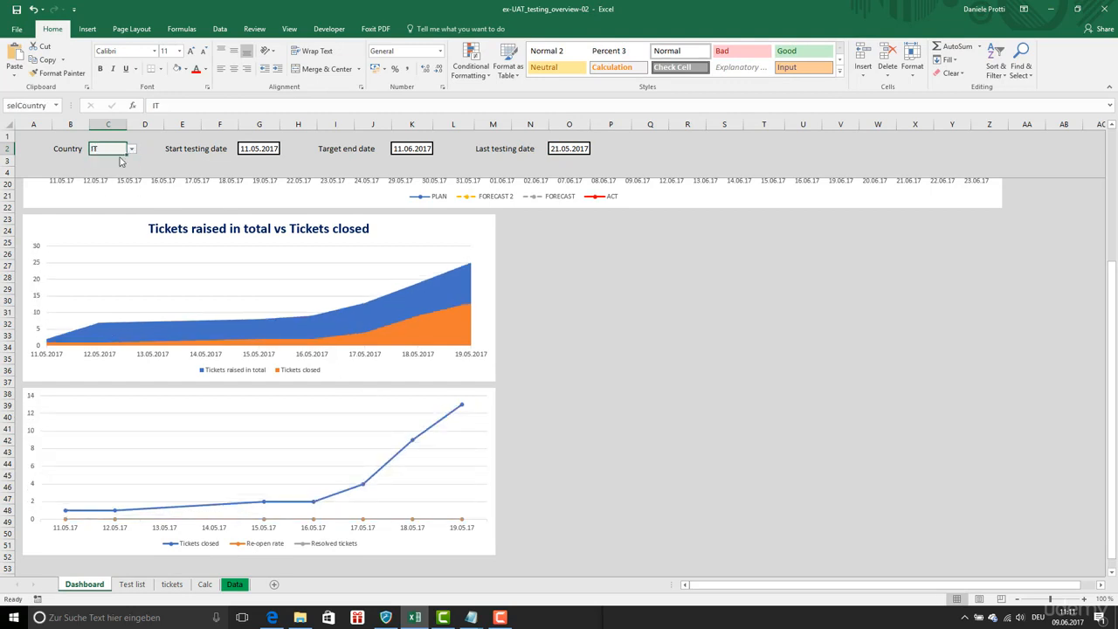
{"action": "left_click", "coordinate": [132, 150]}
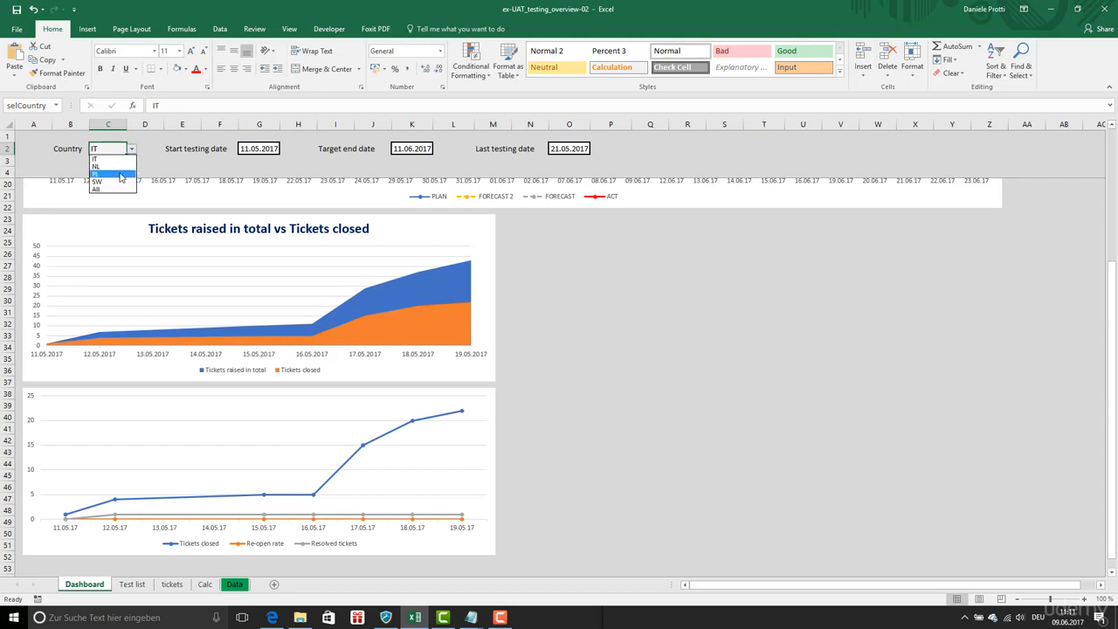
{"action": "left_click", "coordinate": [122, 171]}
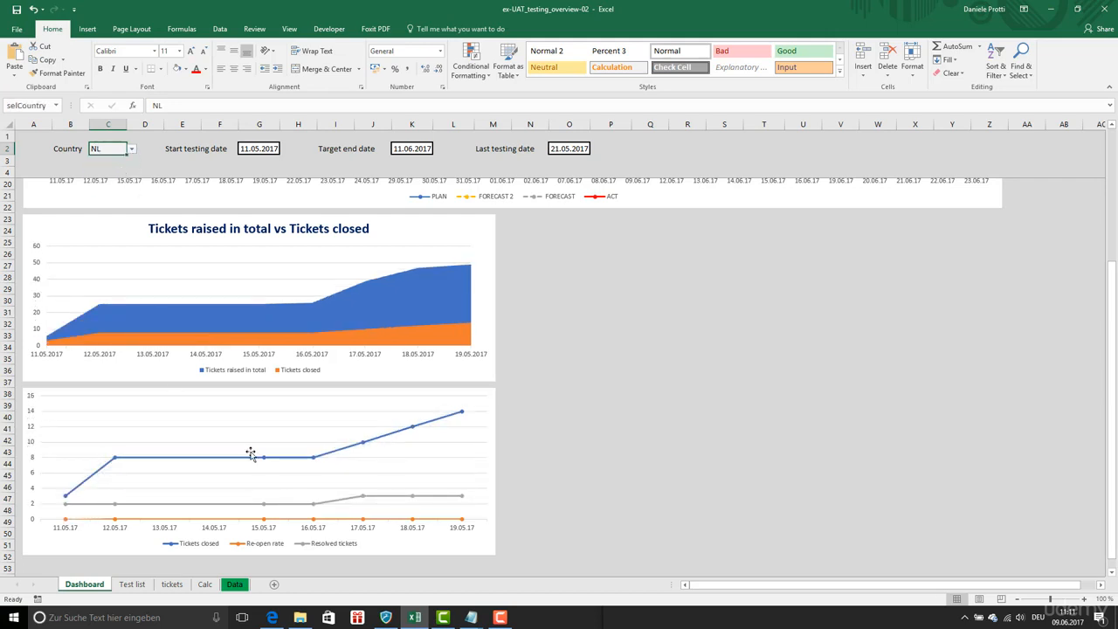
{"action": "left_click", "coordinate": [132, 152]}
{"action": "left_click", "coordinate": [115, 185]}
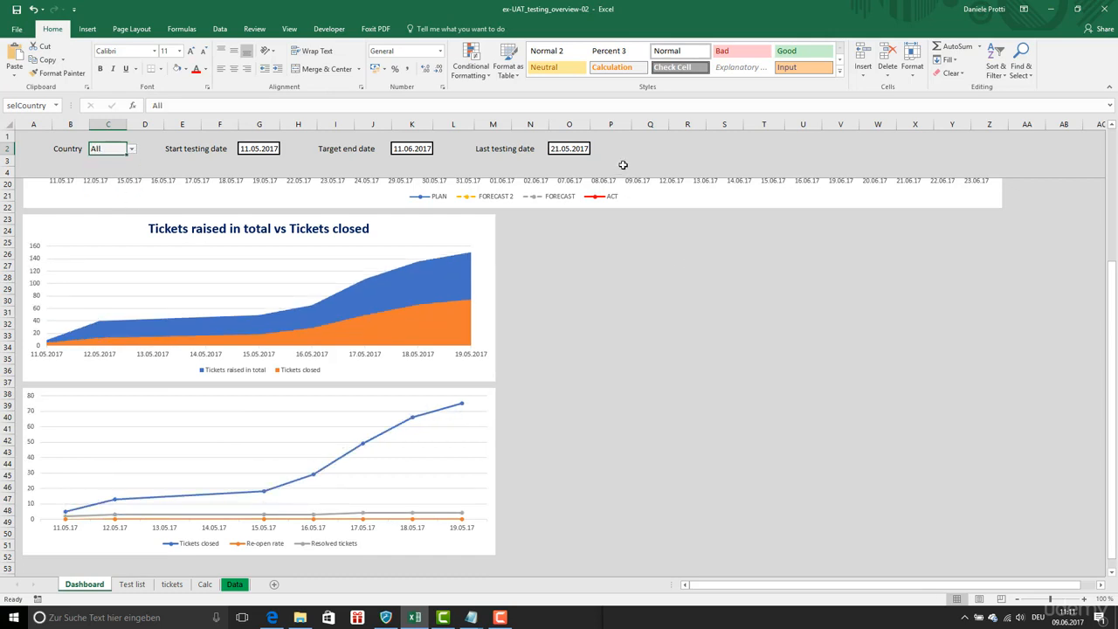
{"action": "left_click", "coordinate": [559, 145]}
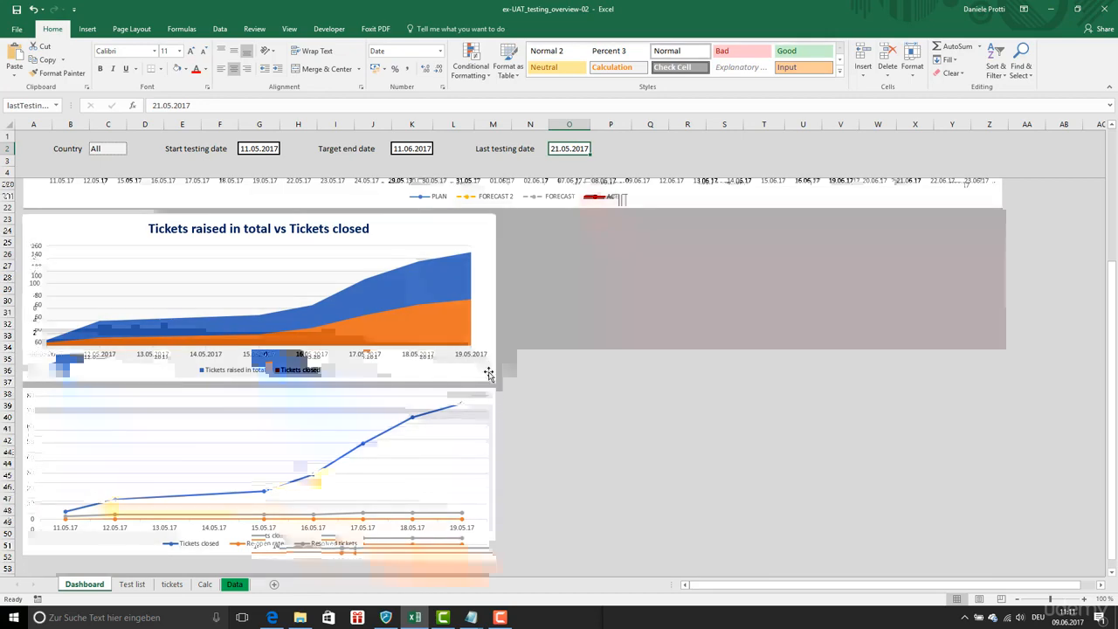
{"action": "scroll", "coordinate": [487, 375], "scroll_direction": "up", "scroll_amount": 2}
{"action": "scroll", "coordinate": [487, 375], "scroll_direction": "down", "scroll_amount": 2}
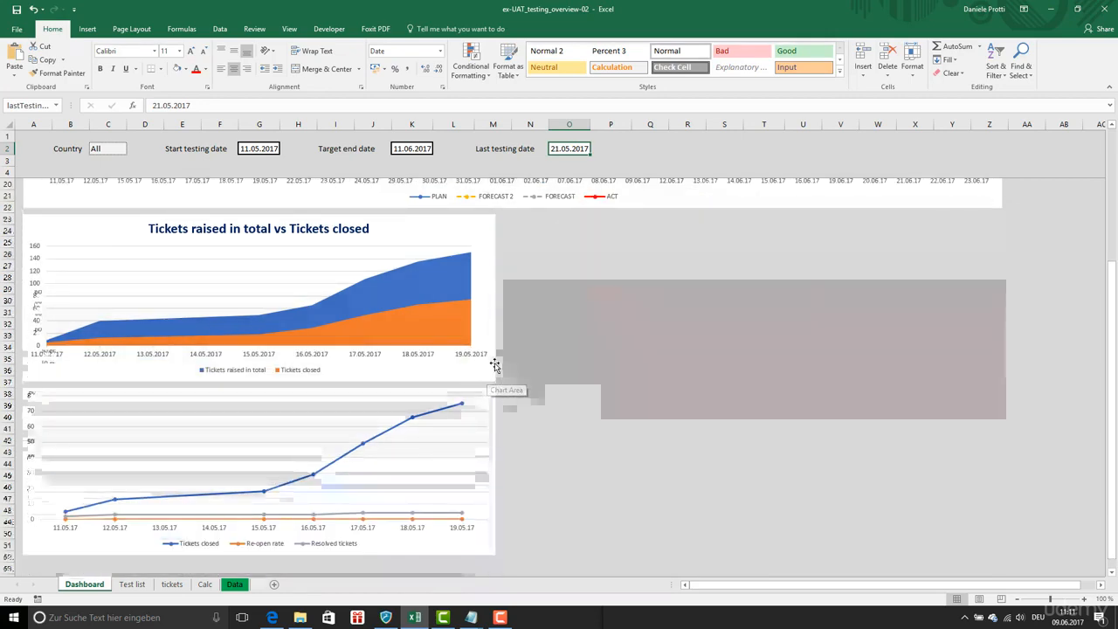
Examine the Closing ticket rate and Closing & resolved ticket rate rows on the Calc sheet.
{"action": "left_click", "coordinate": [173, 585]}
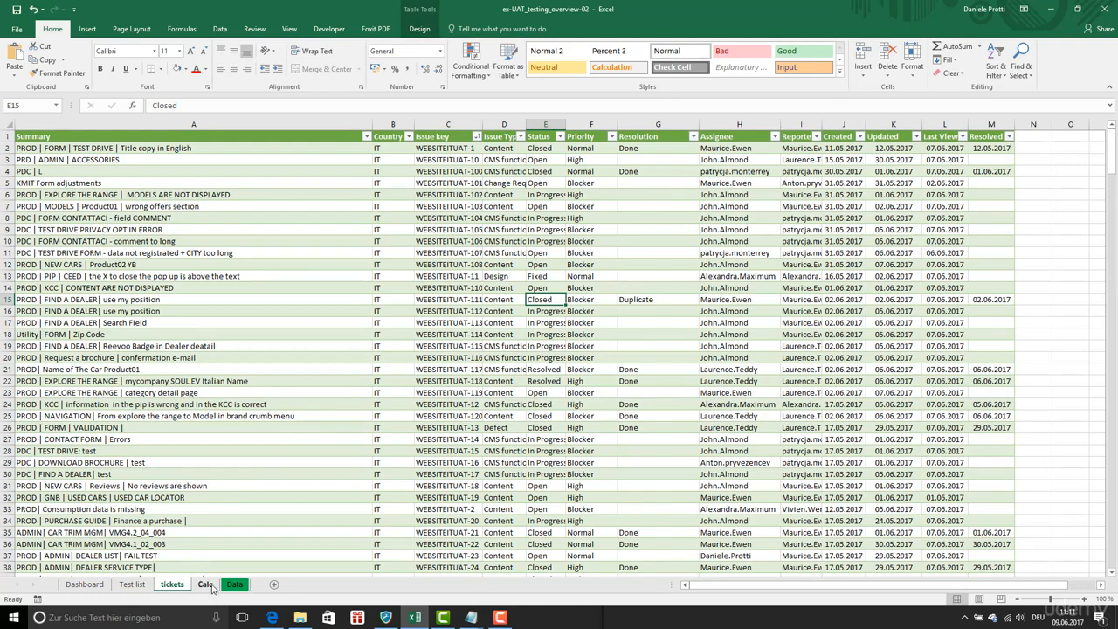
{"action": "left_click", "coordinate": [210, 585]}
{"action": "left_click", "coordinate": [381, 386]}
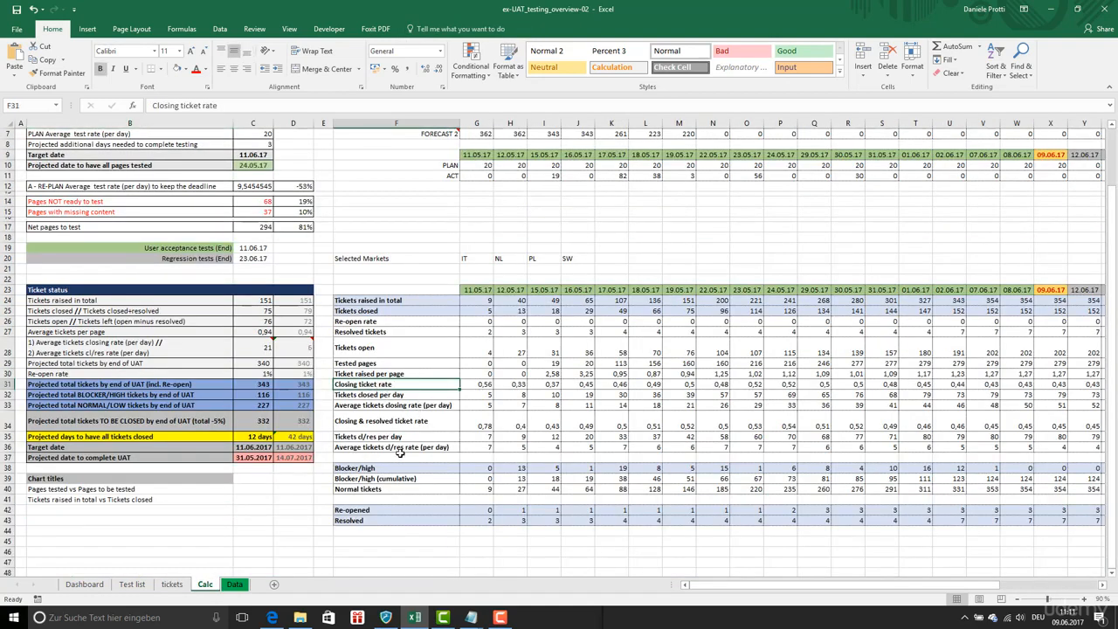
{"action": "left_click", "coordinate": [388, 427]}
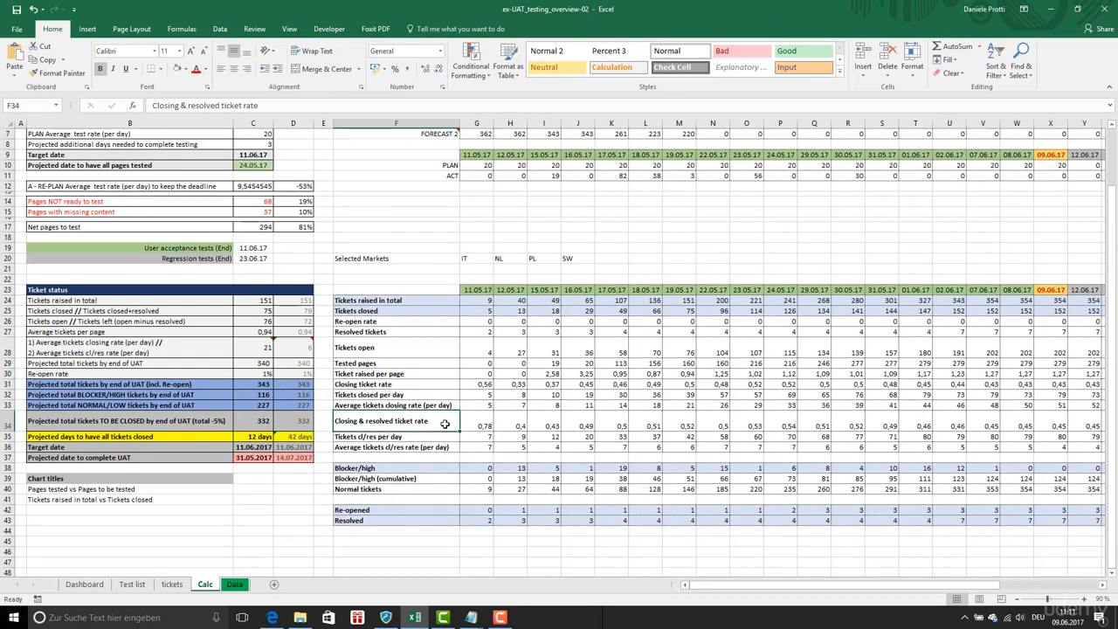
Switch to the ex-UAT_testing_overview workbook and review the ticket charts on its Dashboard (tickets) sheet.
{"action": "left_click", "coordinate": [17, 33]}
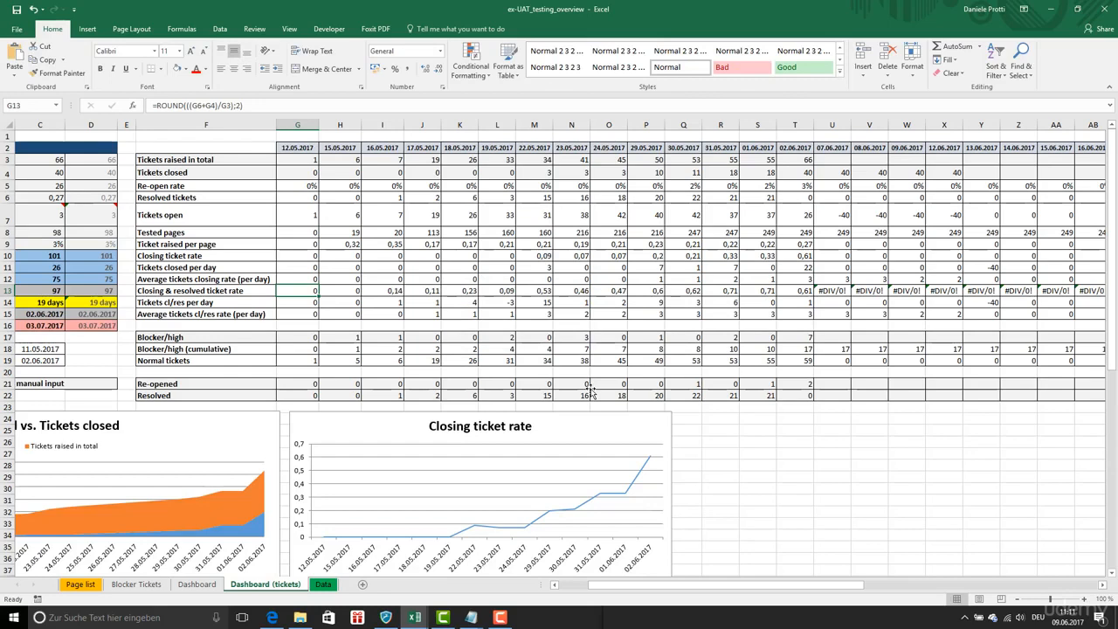
{"action": "scroll", "coordinate": [591, 392], "scroll_direction": "down", "scroll_amount": 10}
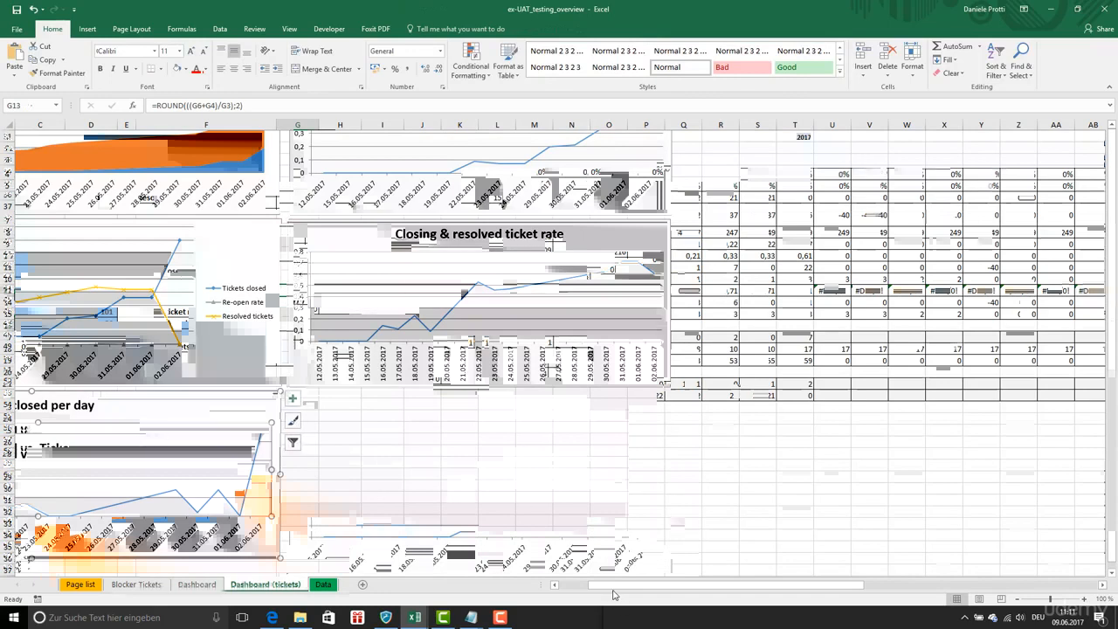
{"action": "scroll", "coordinate": [613, 595], "scroll_direction": "up", "scroll_amount": 3}
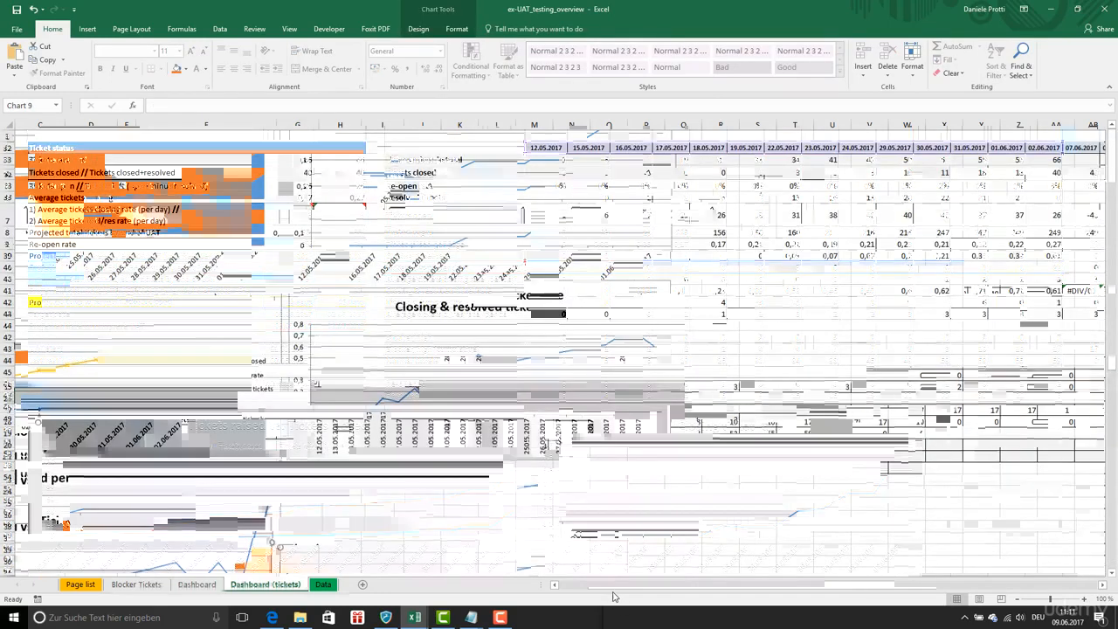